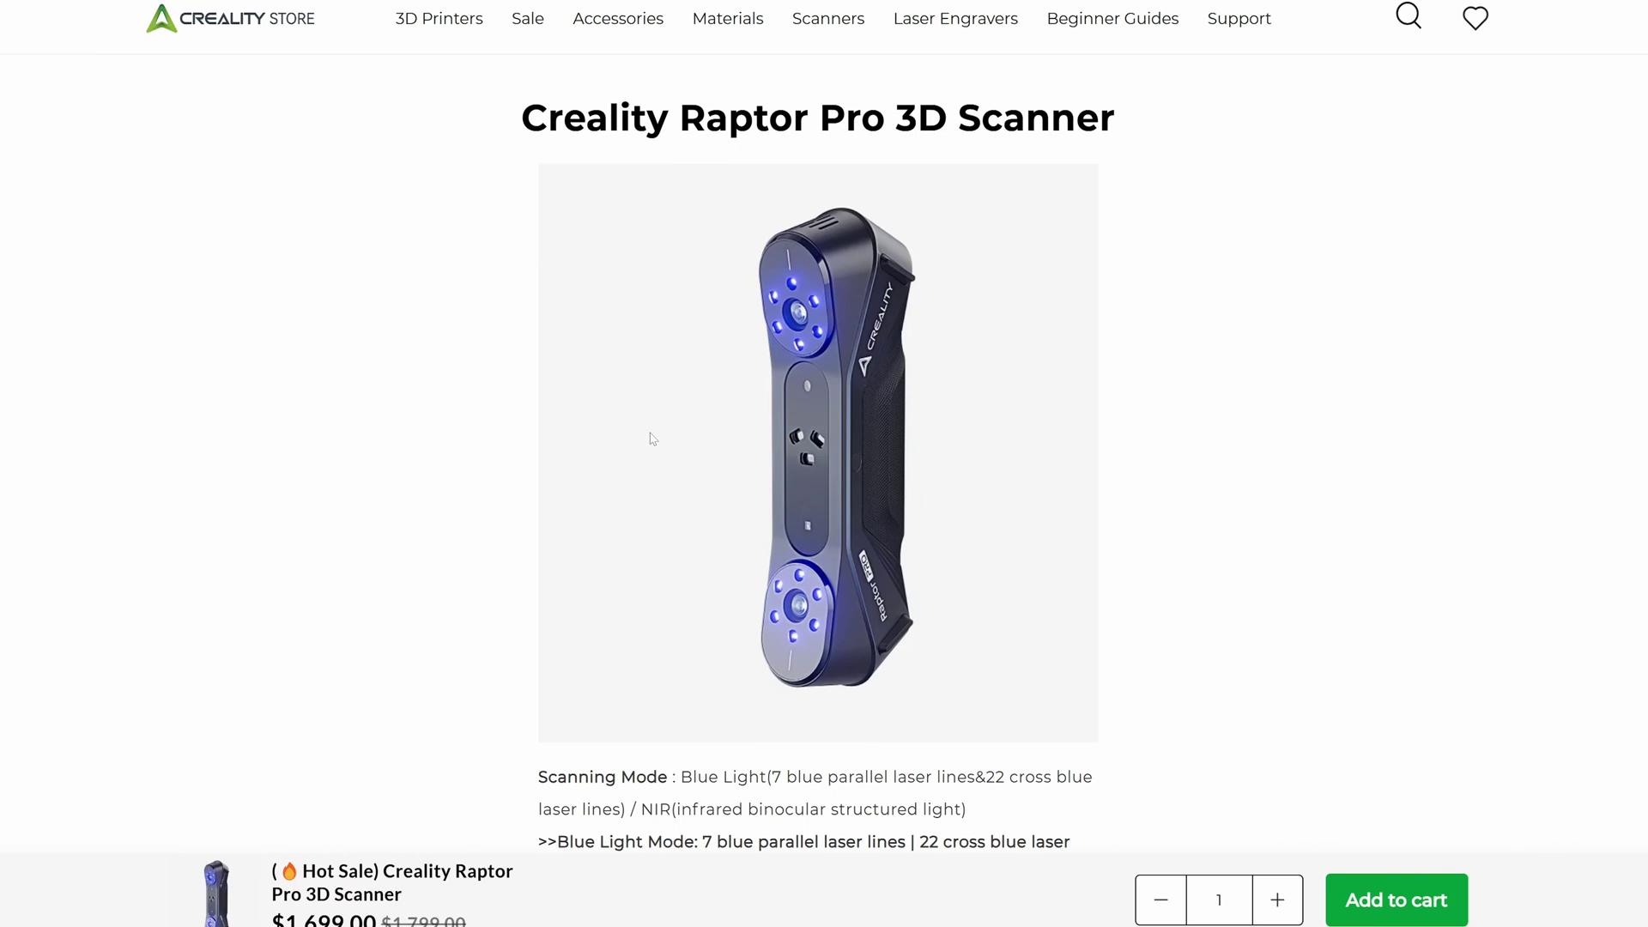
pyautogui.scroll(-6, 652, 439)
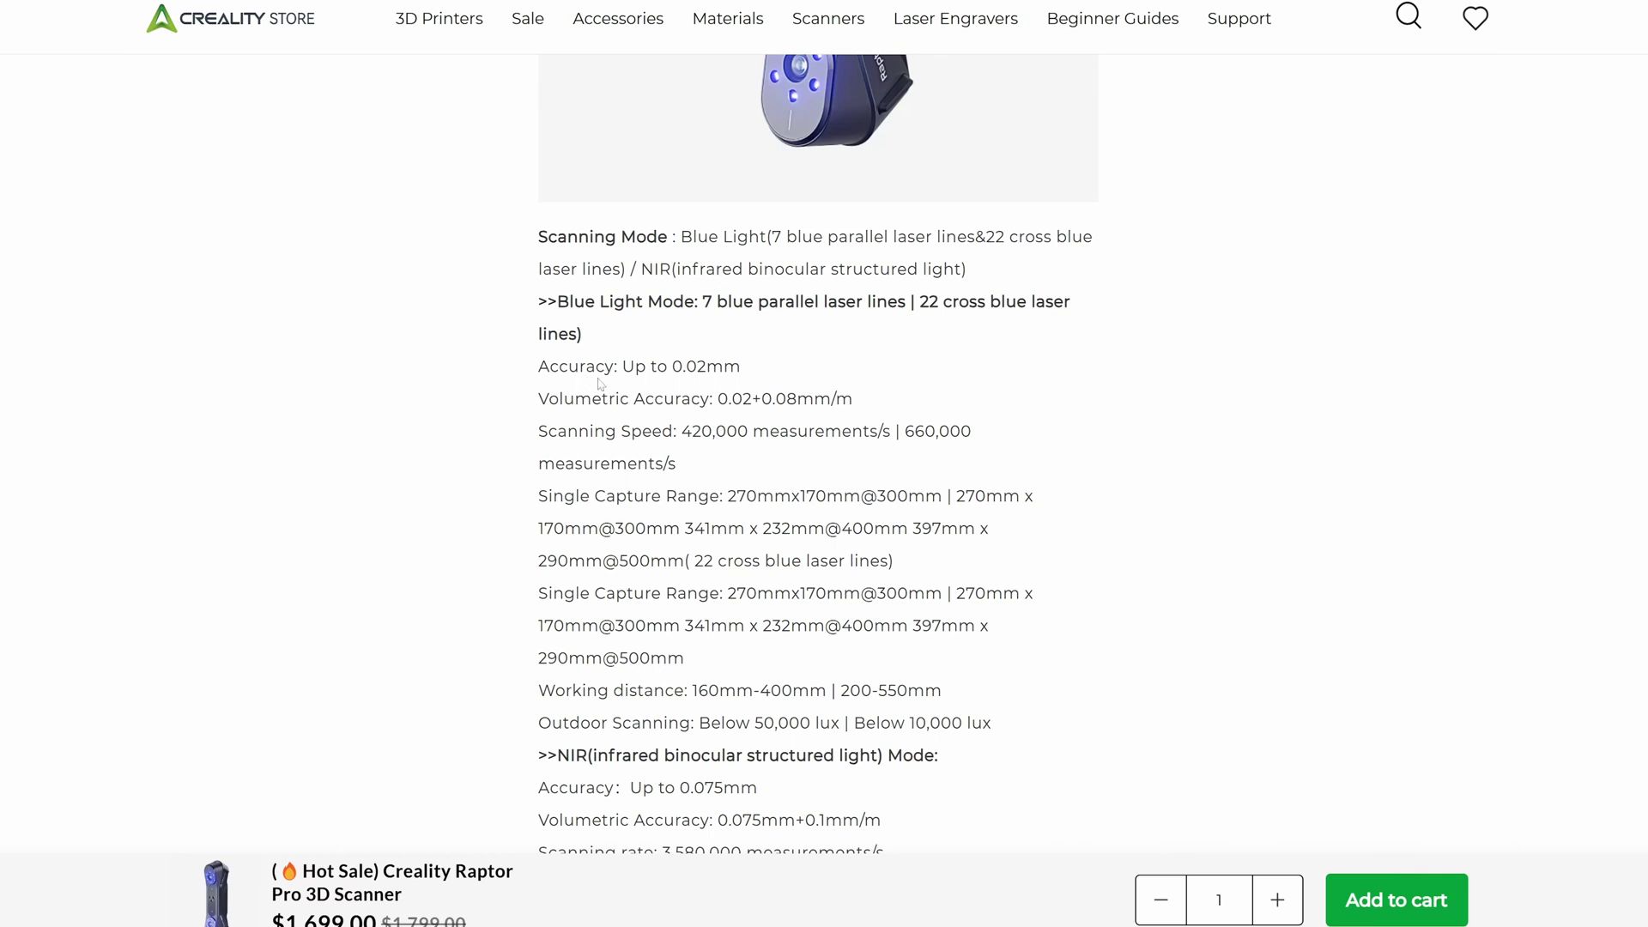
# Scroll through the Creality Raptor Pro 3D Scanner specifications, noting the up to 0.02mm accuracy.
pyautogui.scroll(1, 604, 385)
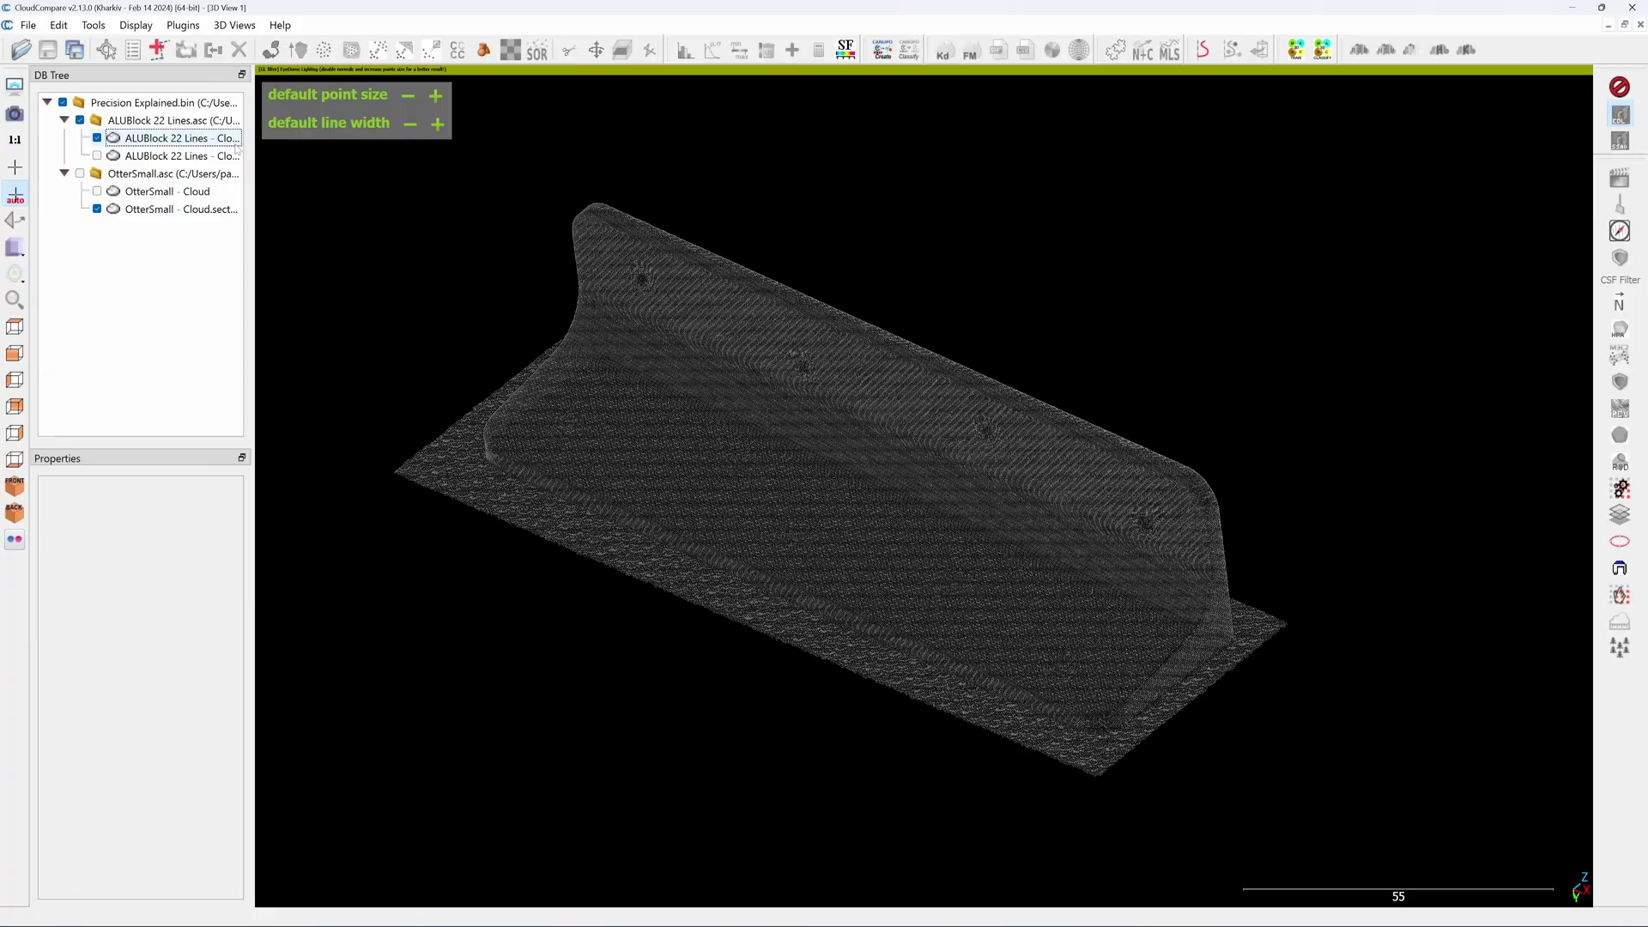
# Clip ALUBlock 22 Lines to an X box thickness of 1 to leave a thin slice.
pyautogui.click(578, 168)
pyautogui.moveTo(578, 168); pyautogui.dragTo(923, 202)
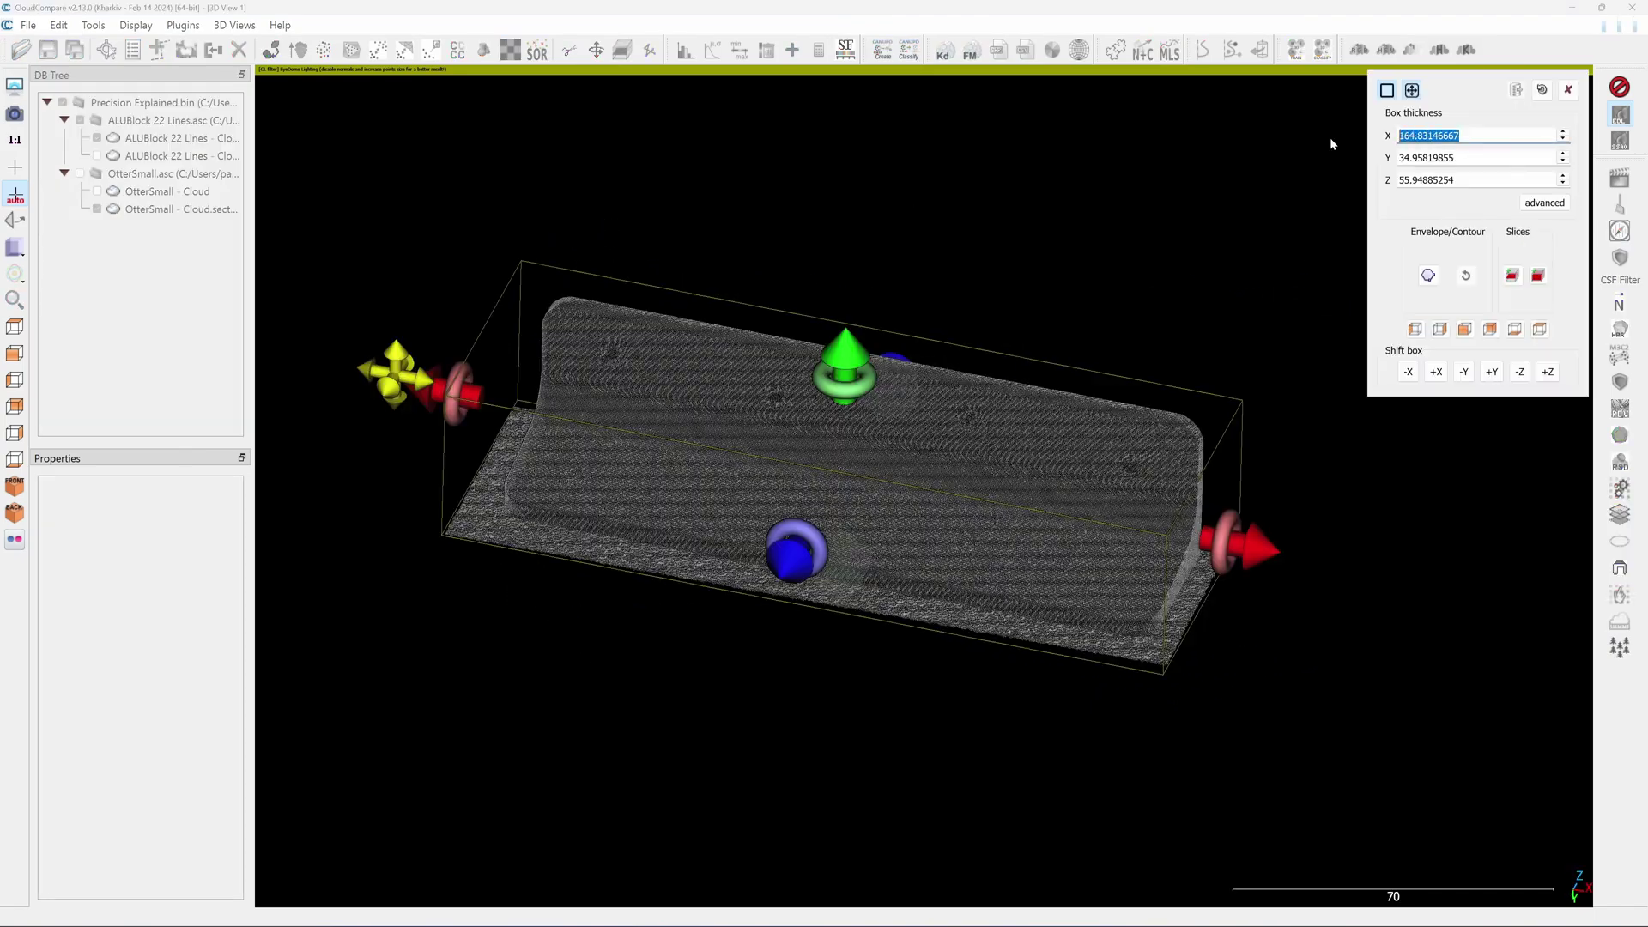
pyautogui.write('1')
pyautogui.moveTo(1331, 144); pyautogui.dragTo(1224, 220)
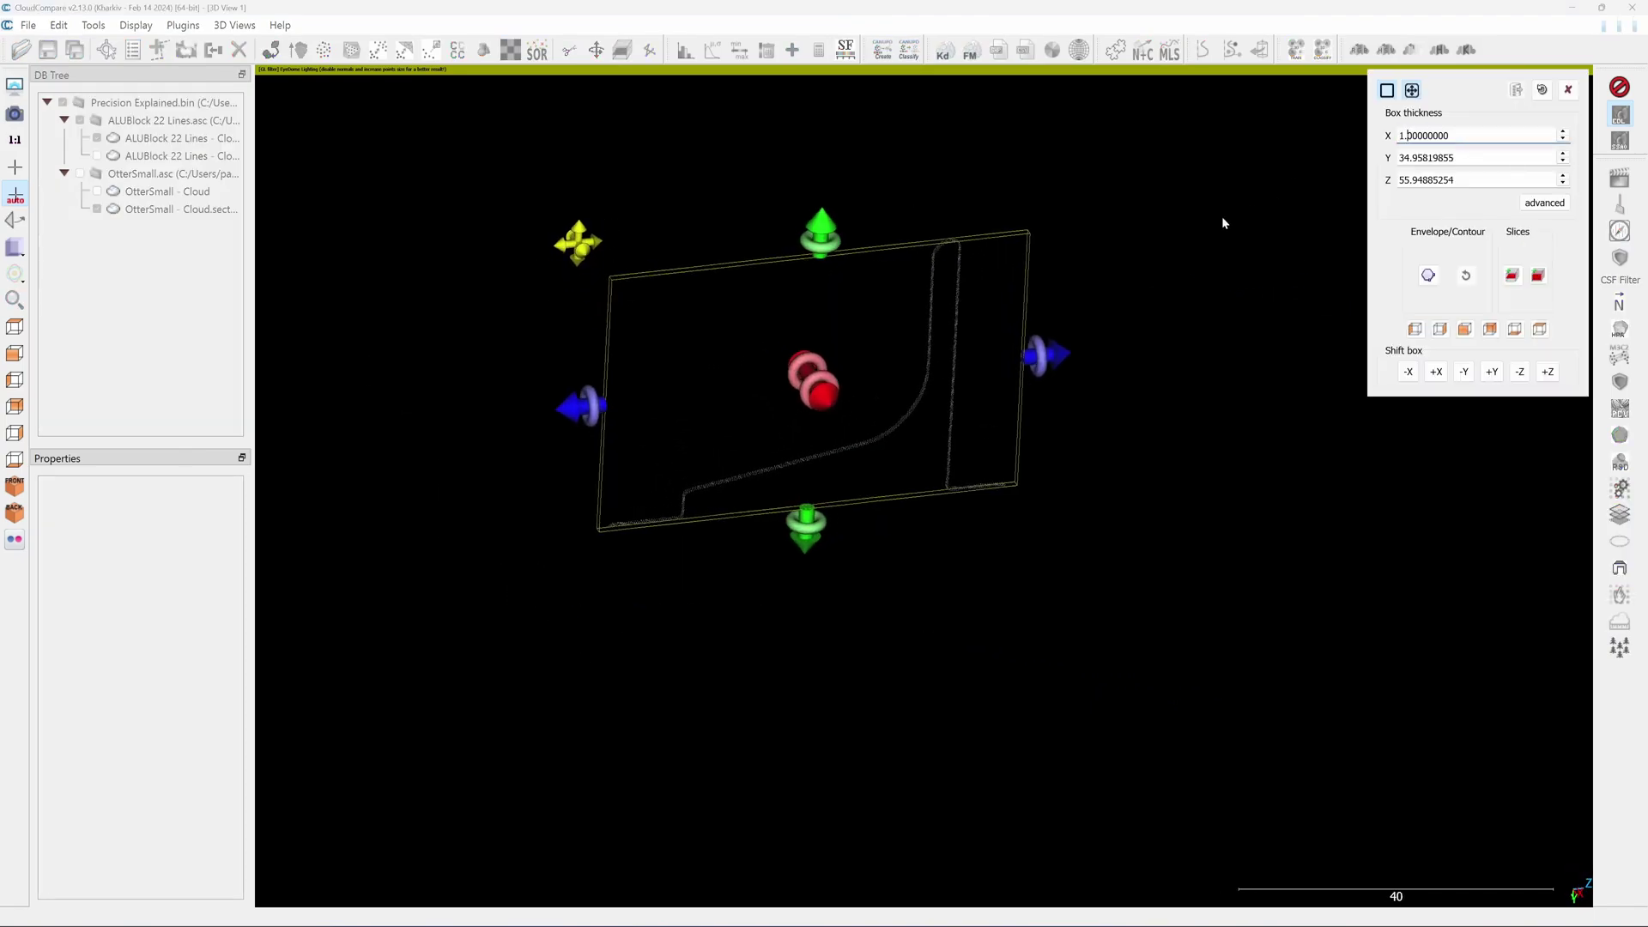
pyautogui.click(1568, 90)
# From the left side view, zoom and rotate until the wall's two surface lines run level.
pyautogui.click(14, 380)
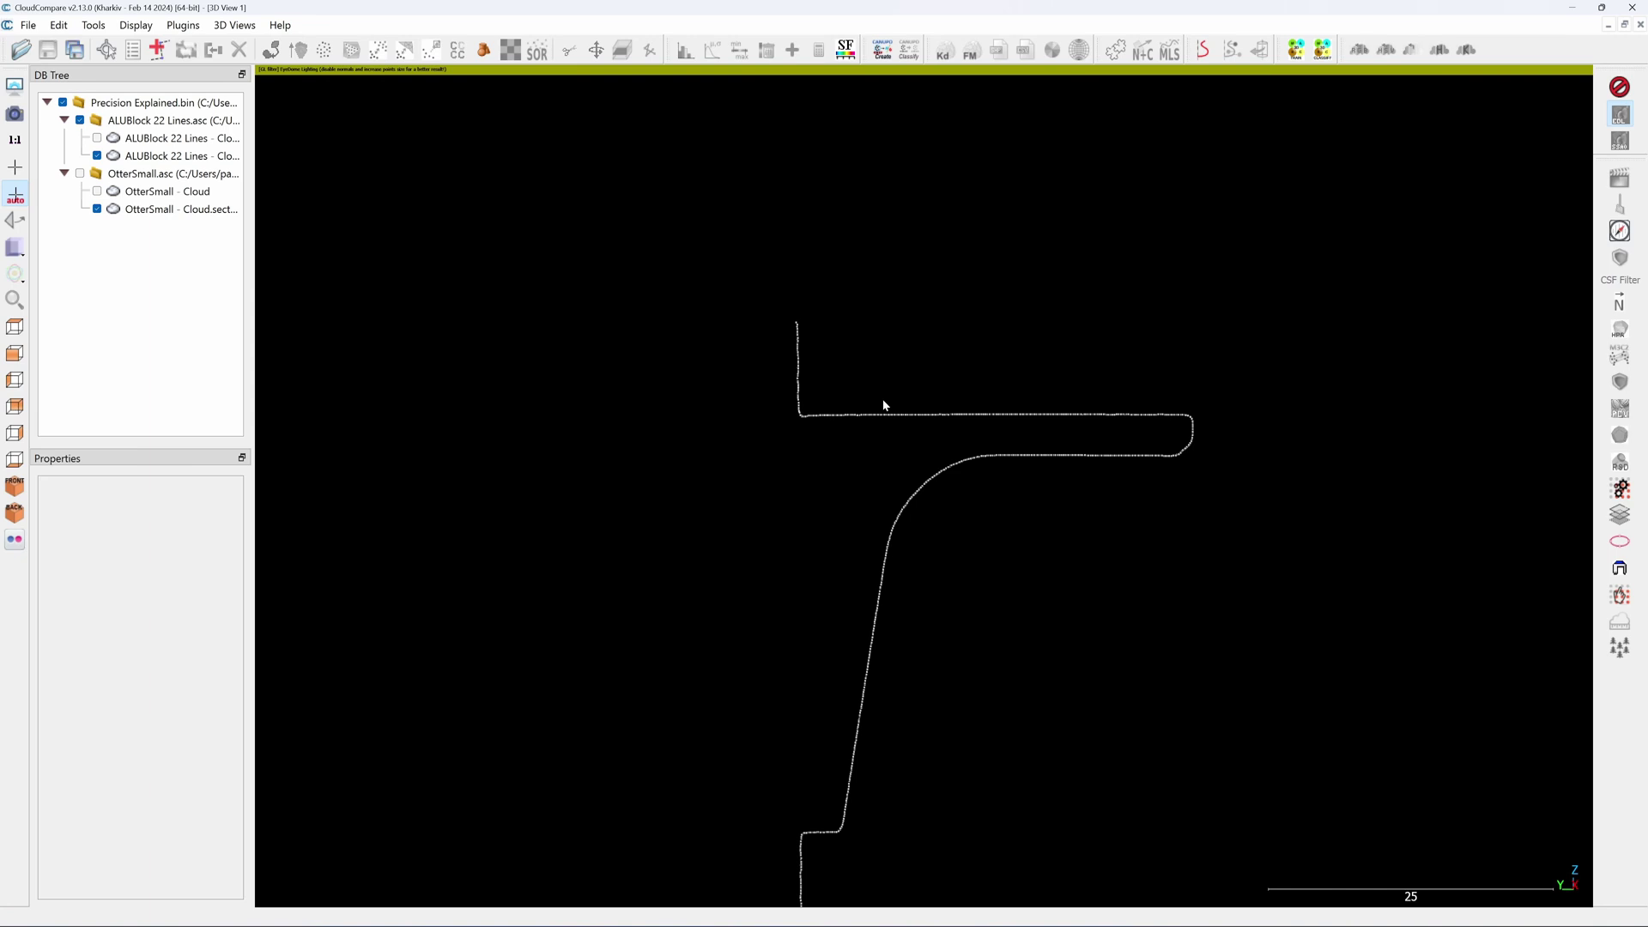
pyautogui.scroll(5, 1139, 399)
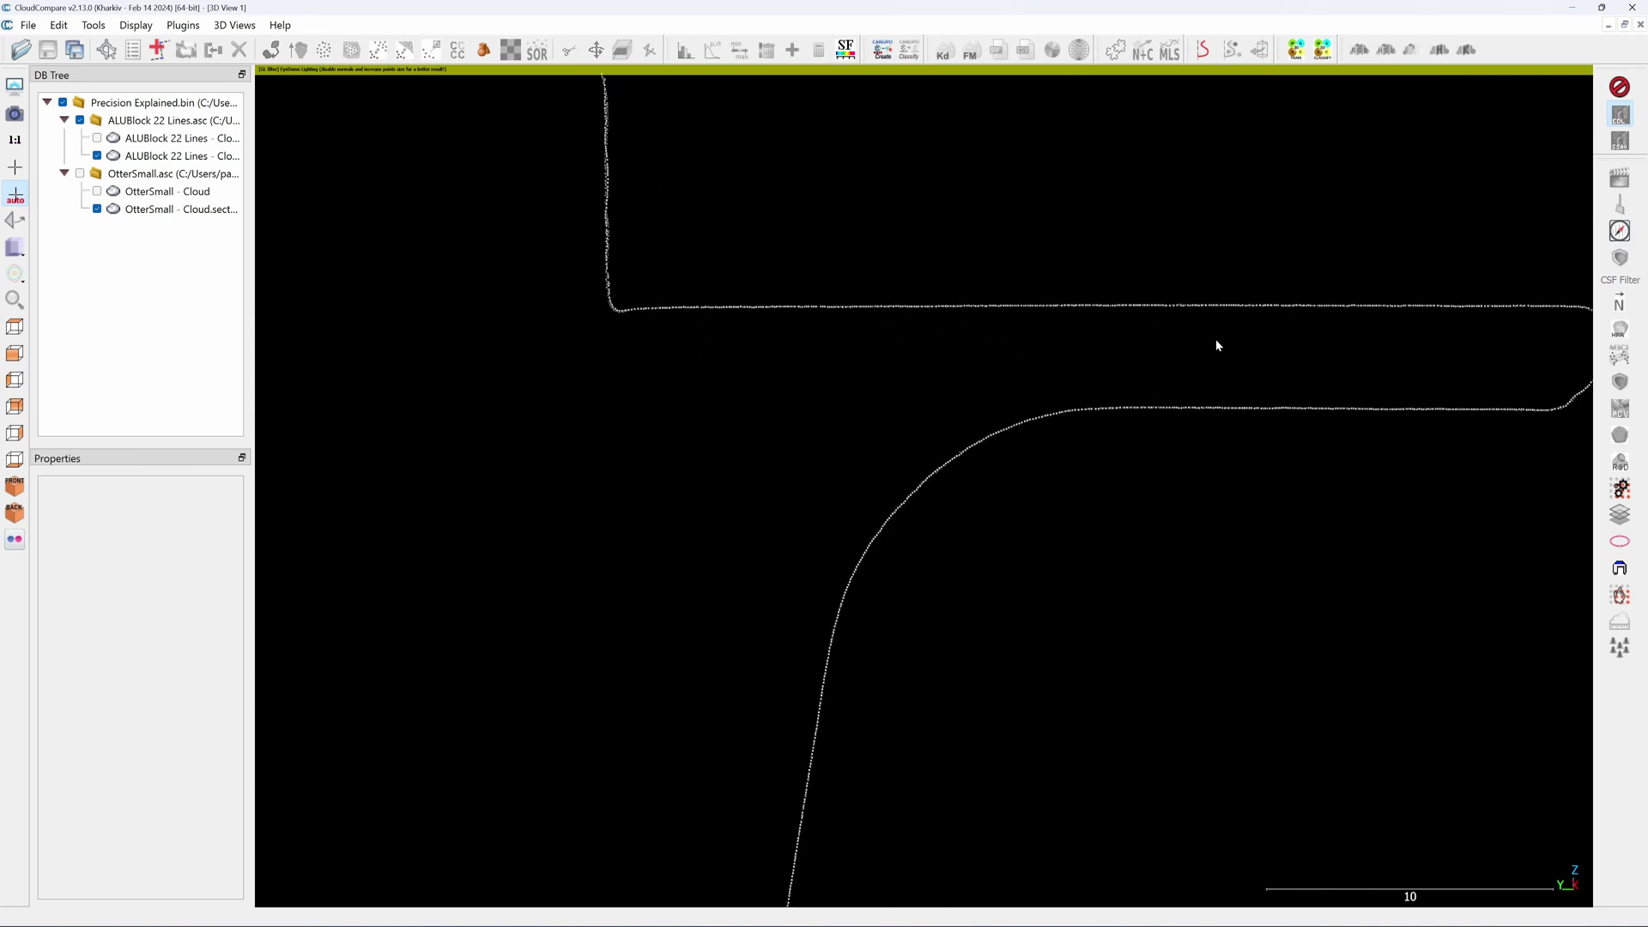
pyautogui.moveTo(1213, 343); pyautogui.dragTo(994, 421, button='right')
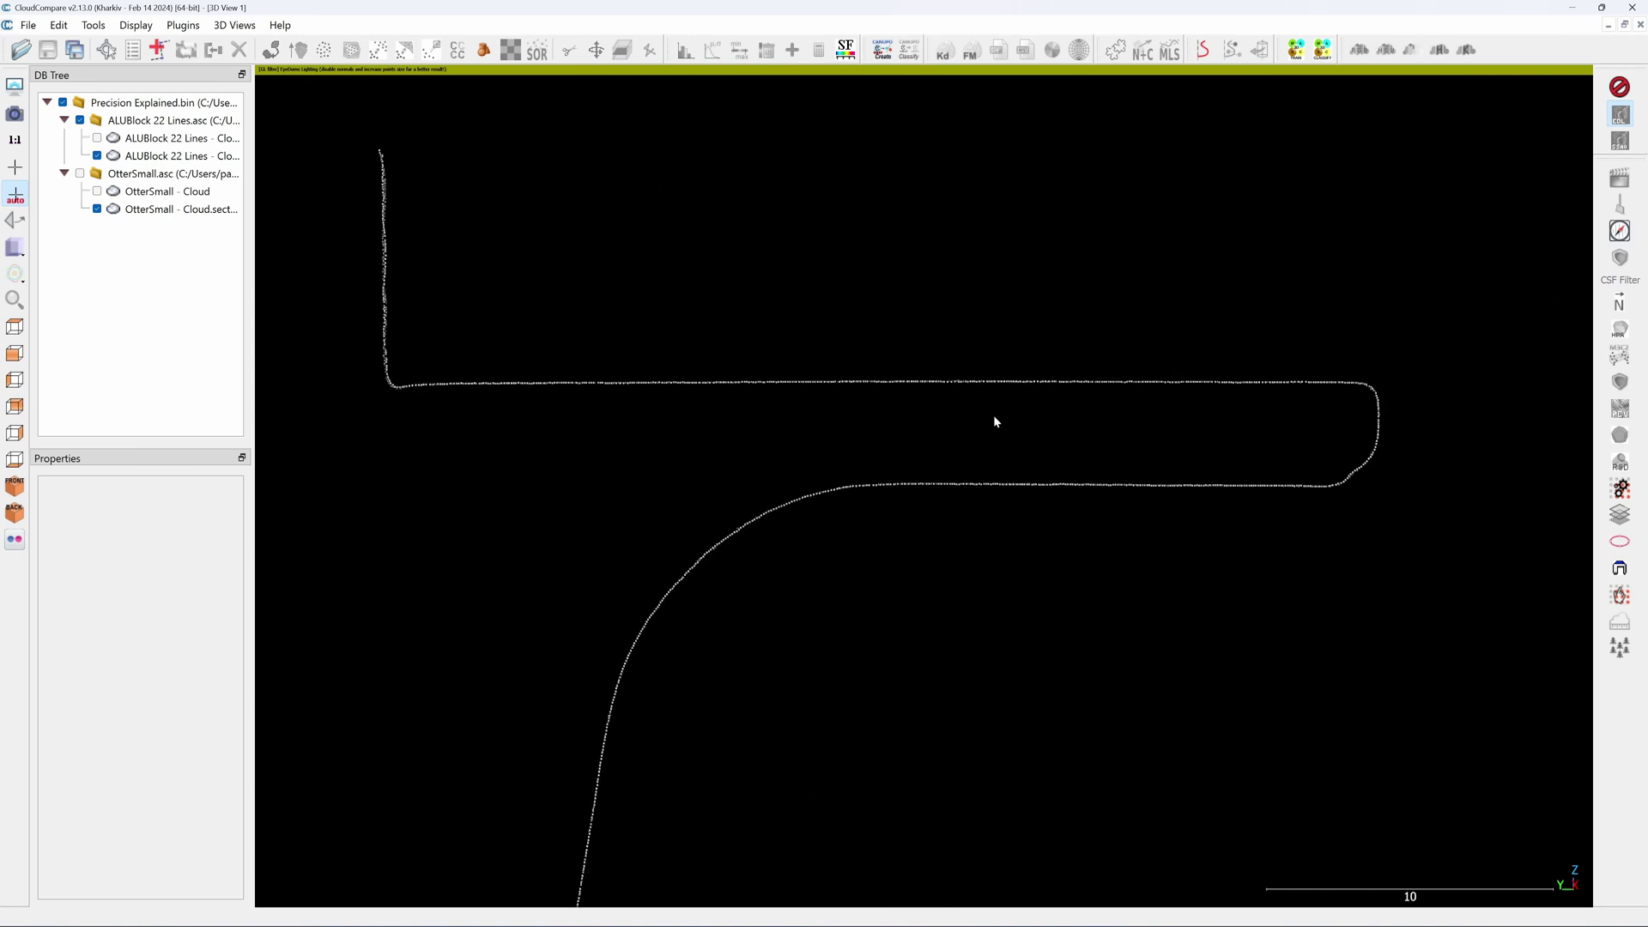
pyautogui.scroll(4, 974, 401)
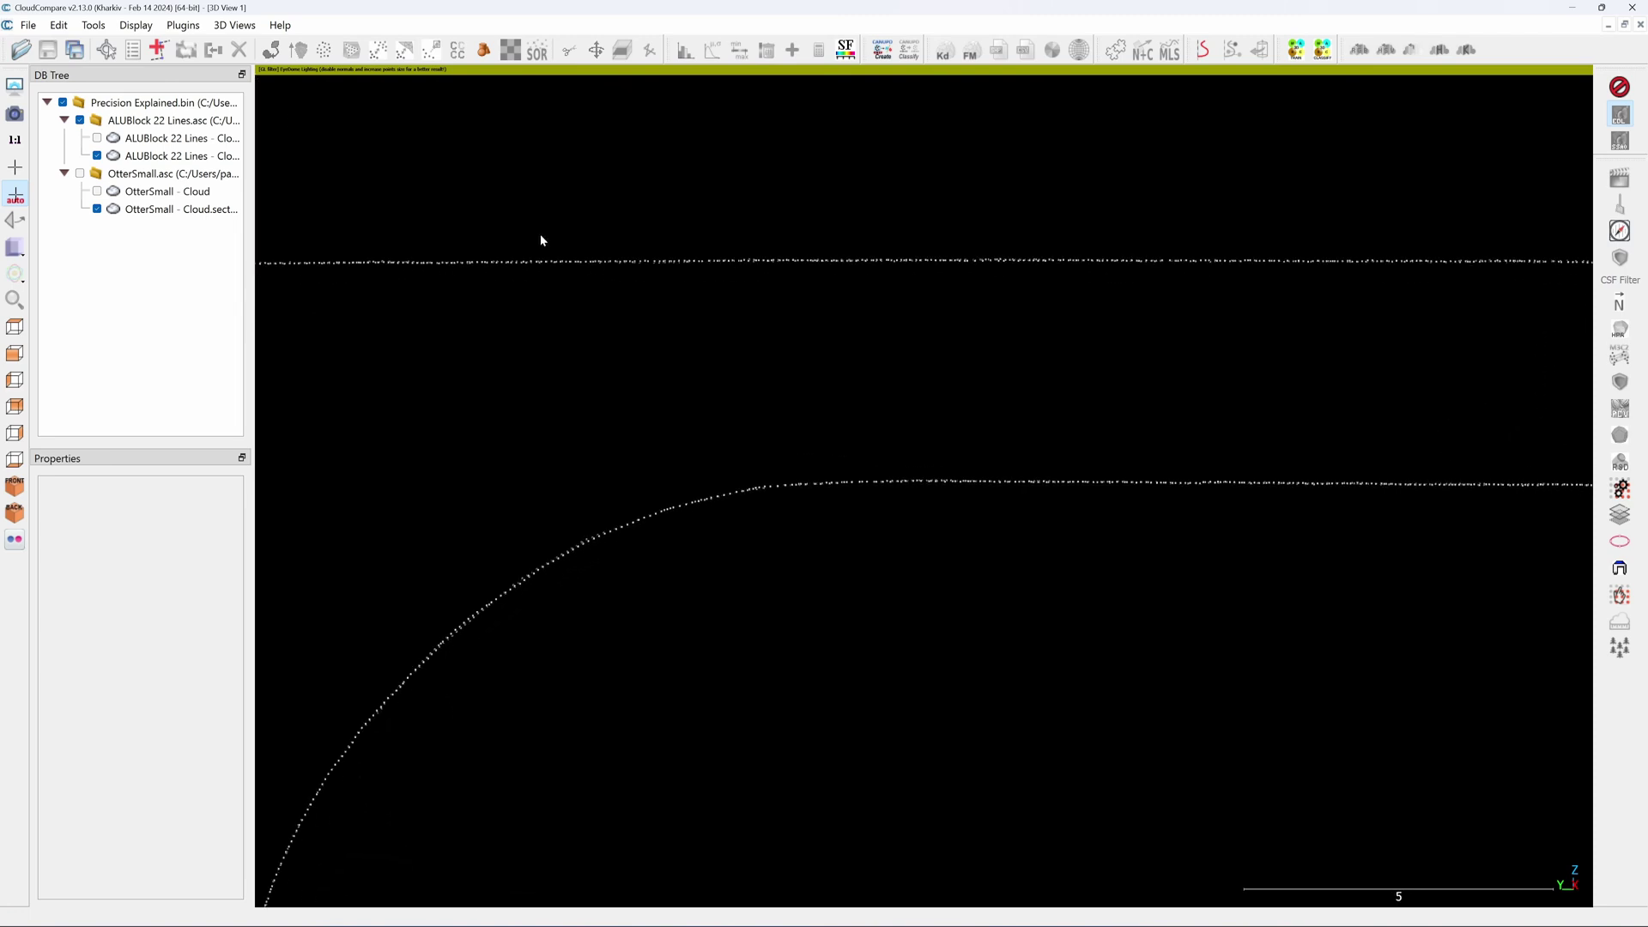
pyautogui.scroll(1, 540, 240)
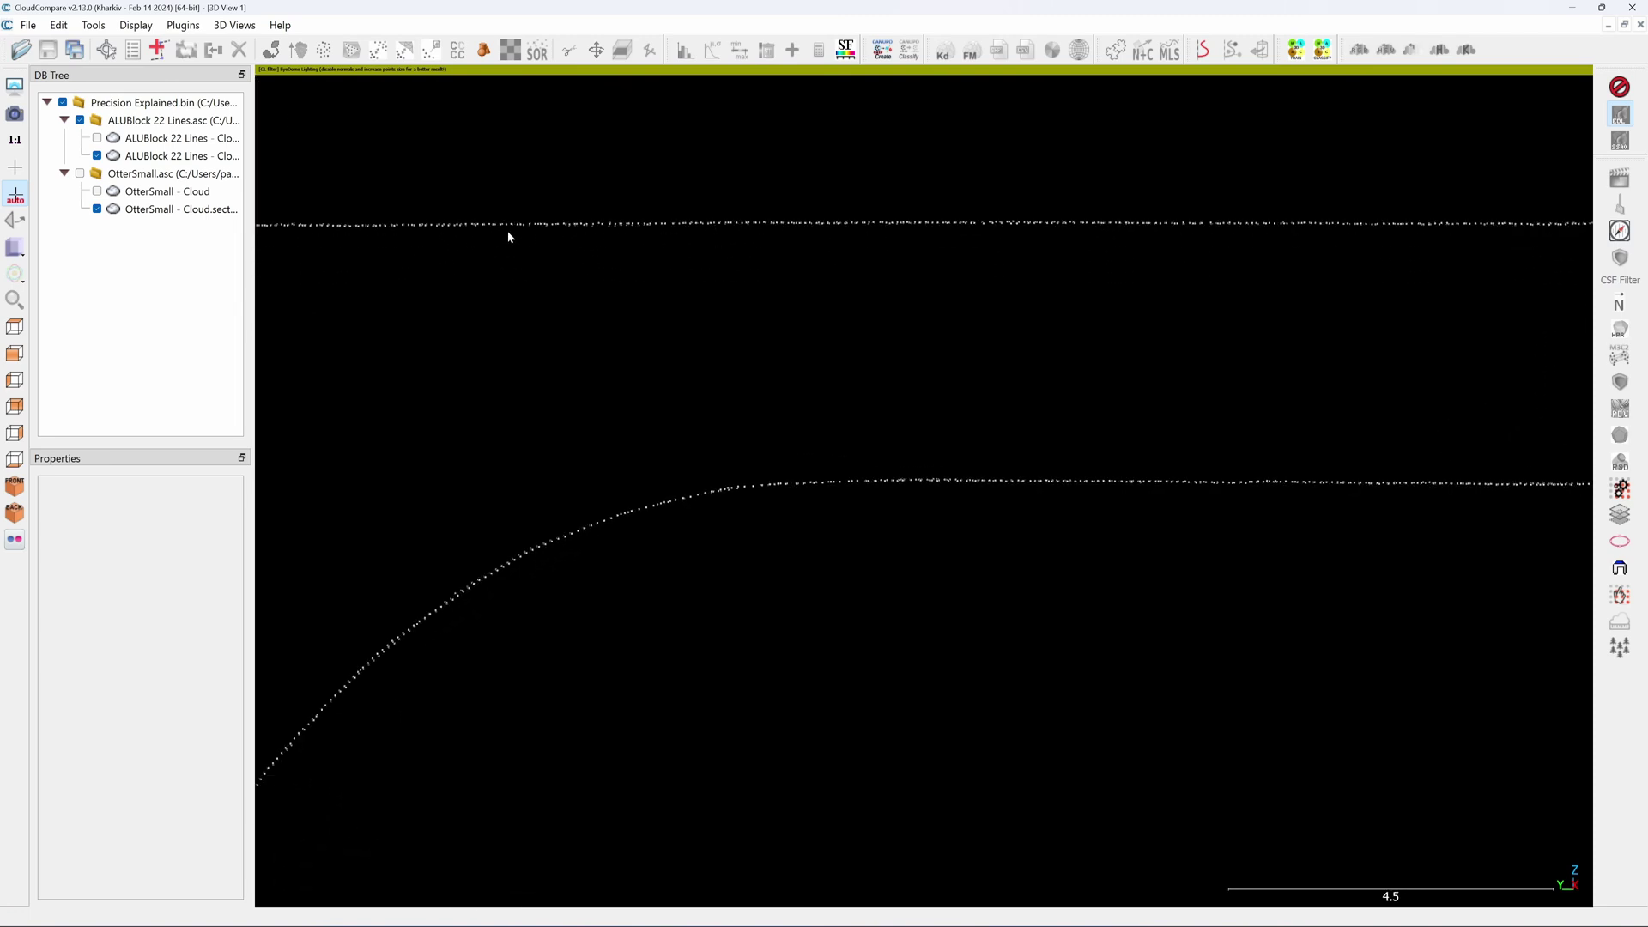
pyautogui.moveTo(1159, 206); pyautogui.dragTo(876, 400)
pyautogui.scroll(1, 875, 399)
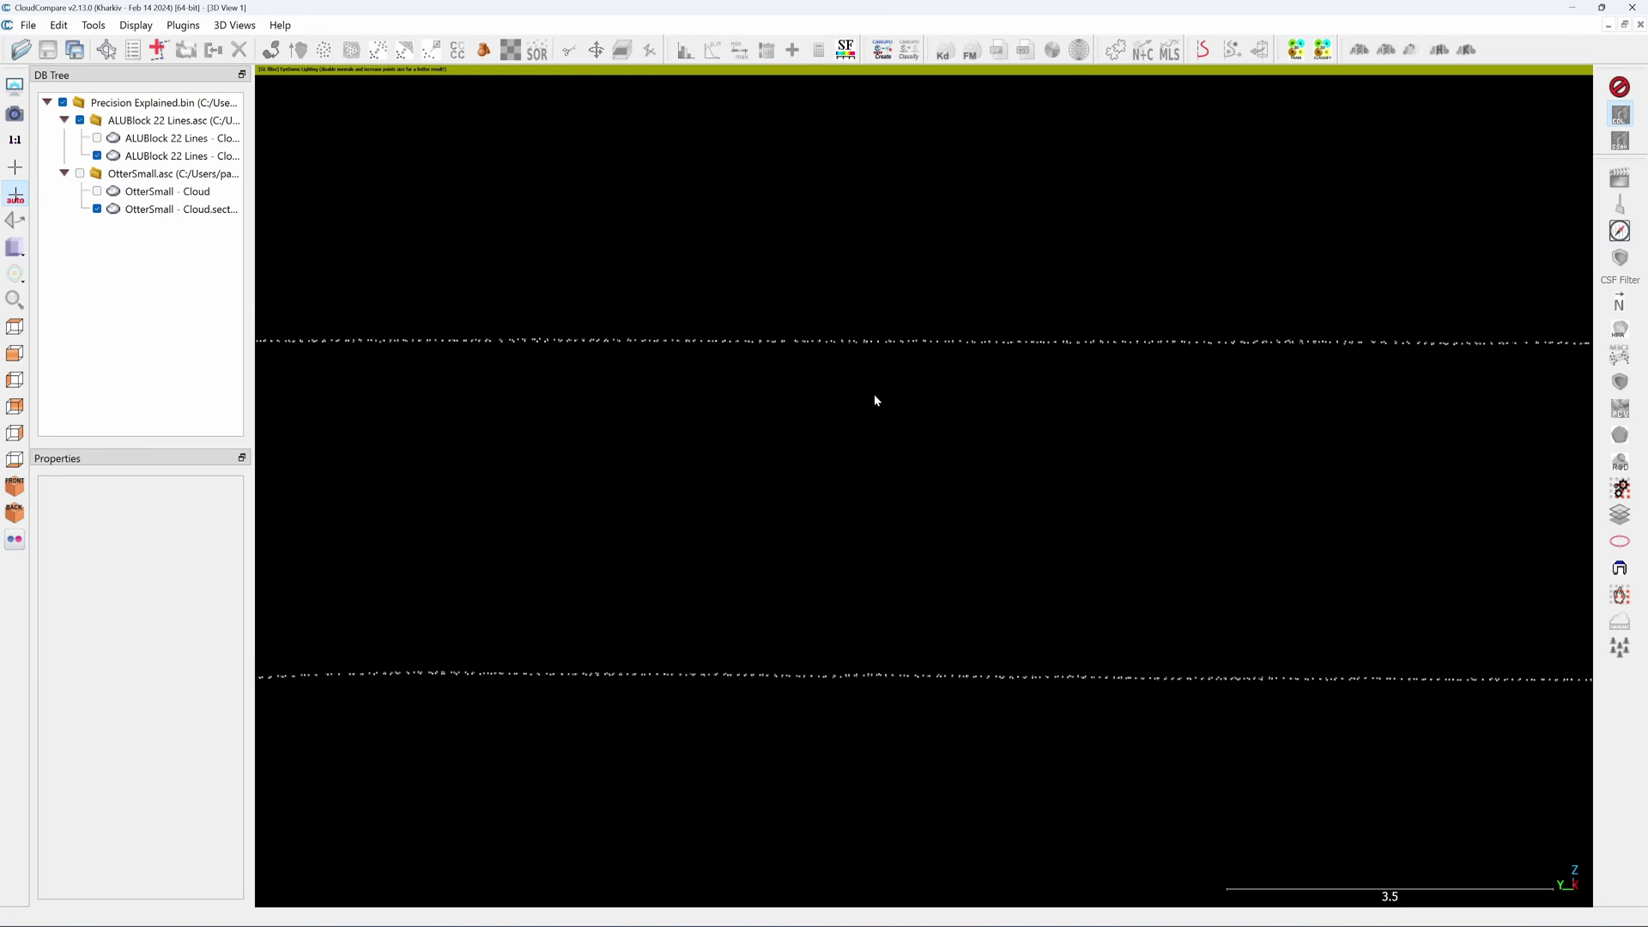
pyautogui.scroll(3, 570, 140)
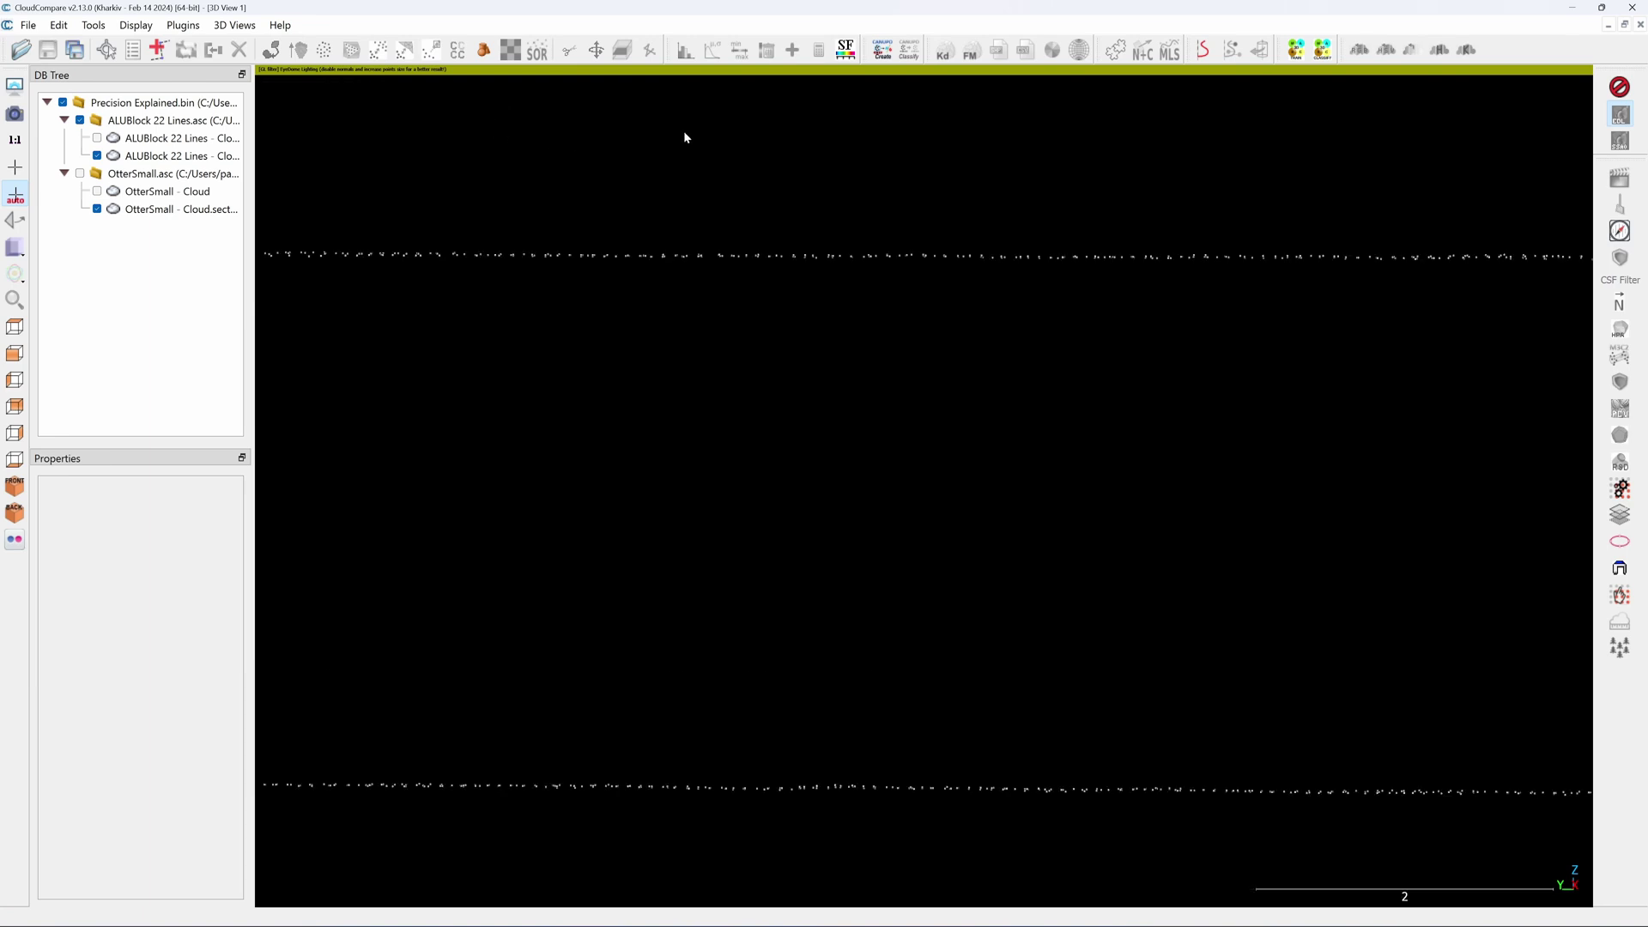
# Measure the gap between two neighbouring top-line points on ALUBlock 22 Lines (about 0.017).
pyautogui.scroll(1, 685, 137)
pyautogui.click(172, 155)
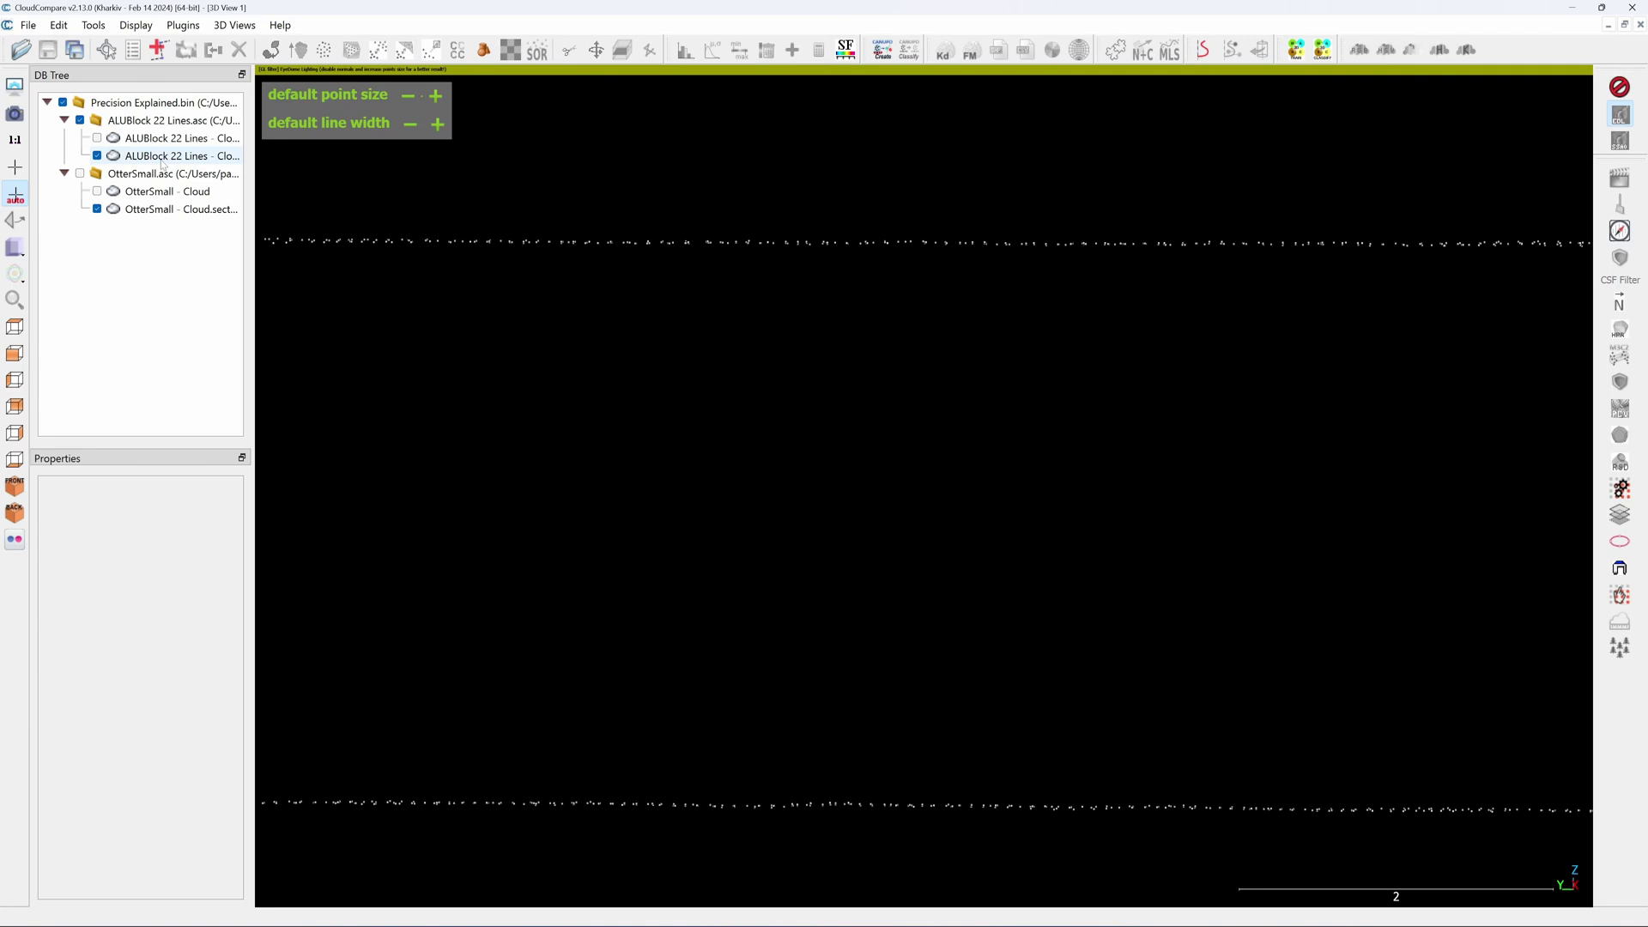
pyautogui.click(129, 51)
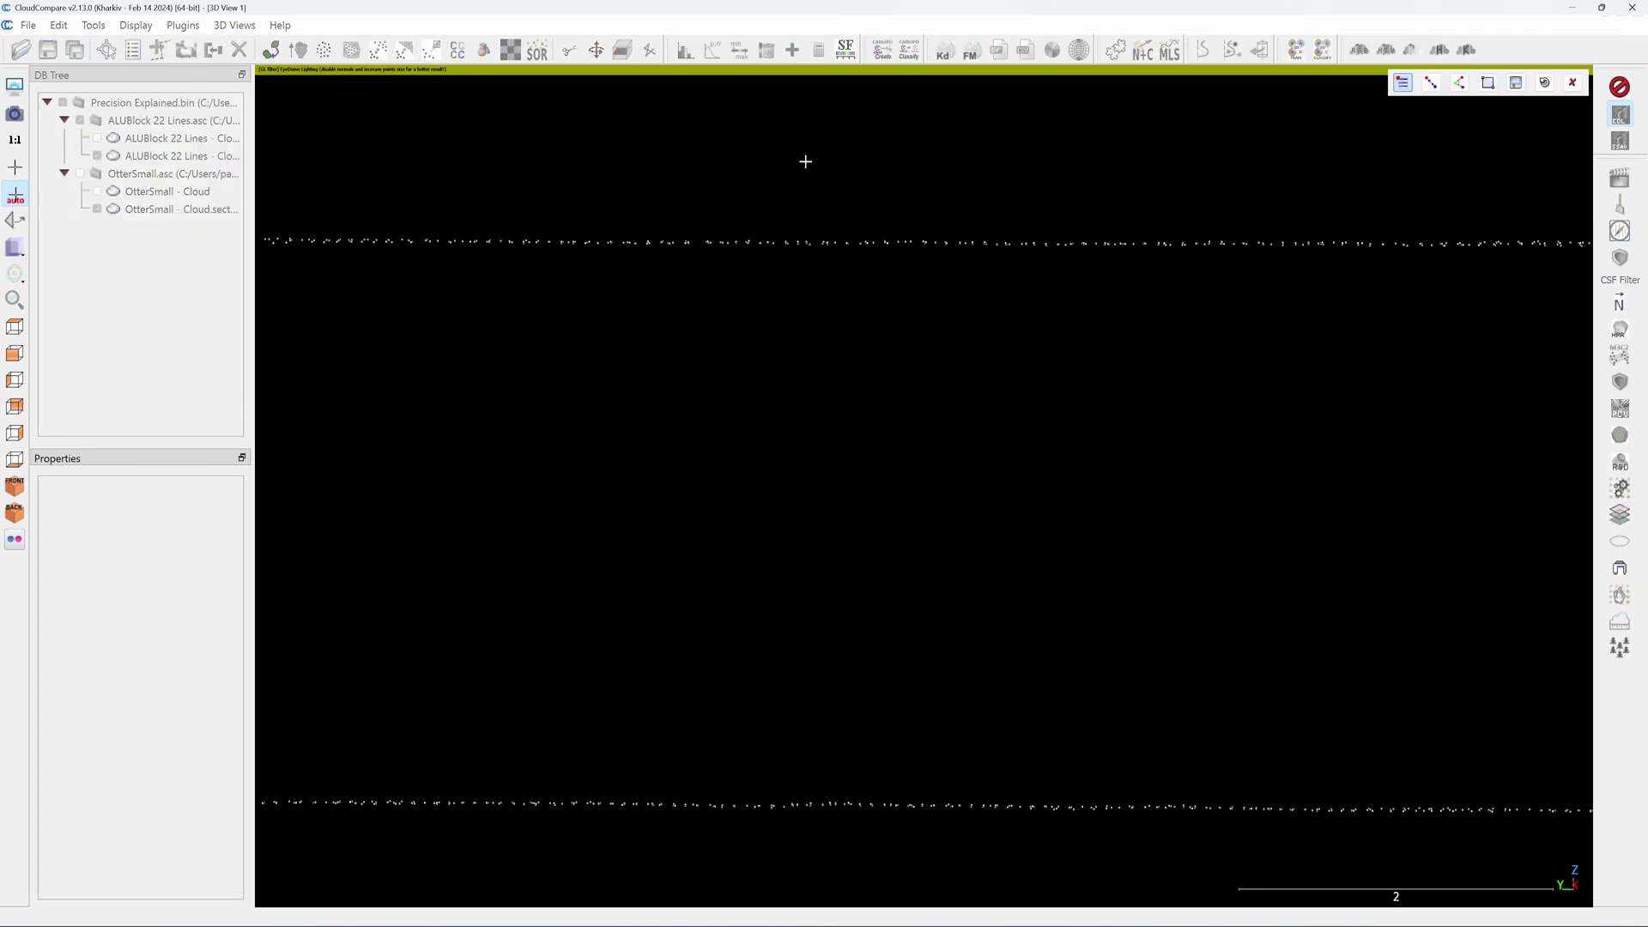
pyautogui.scroll(2, 807, 195)
pyautogui.click(806, 175)
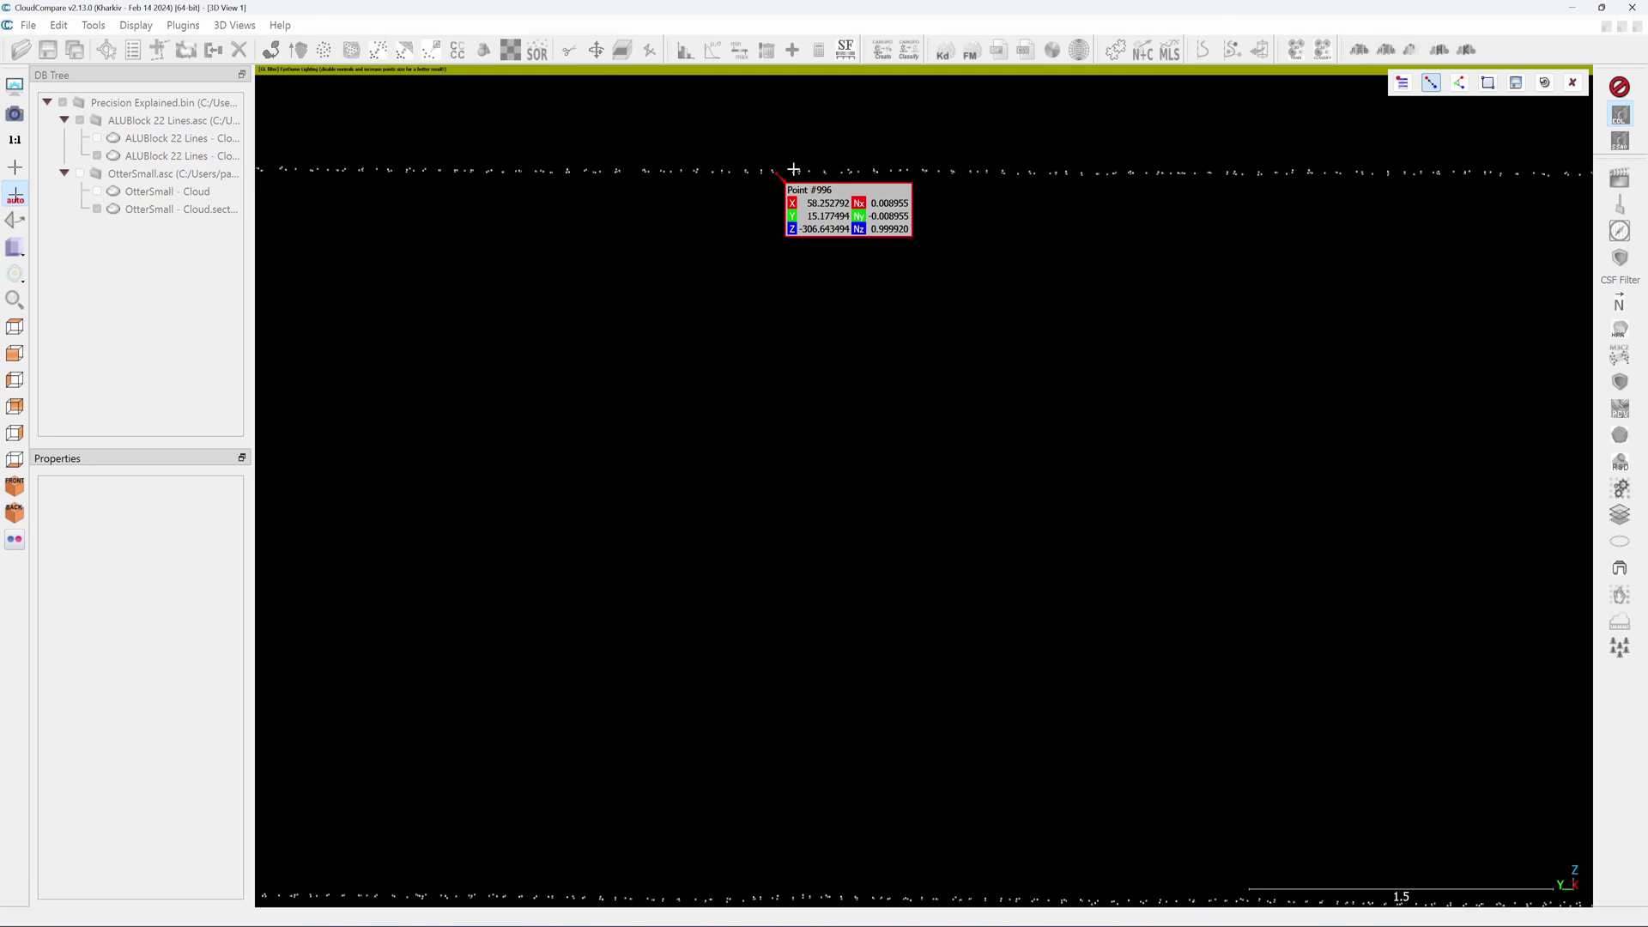
pyautogui.click(795, 169)
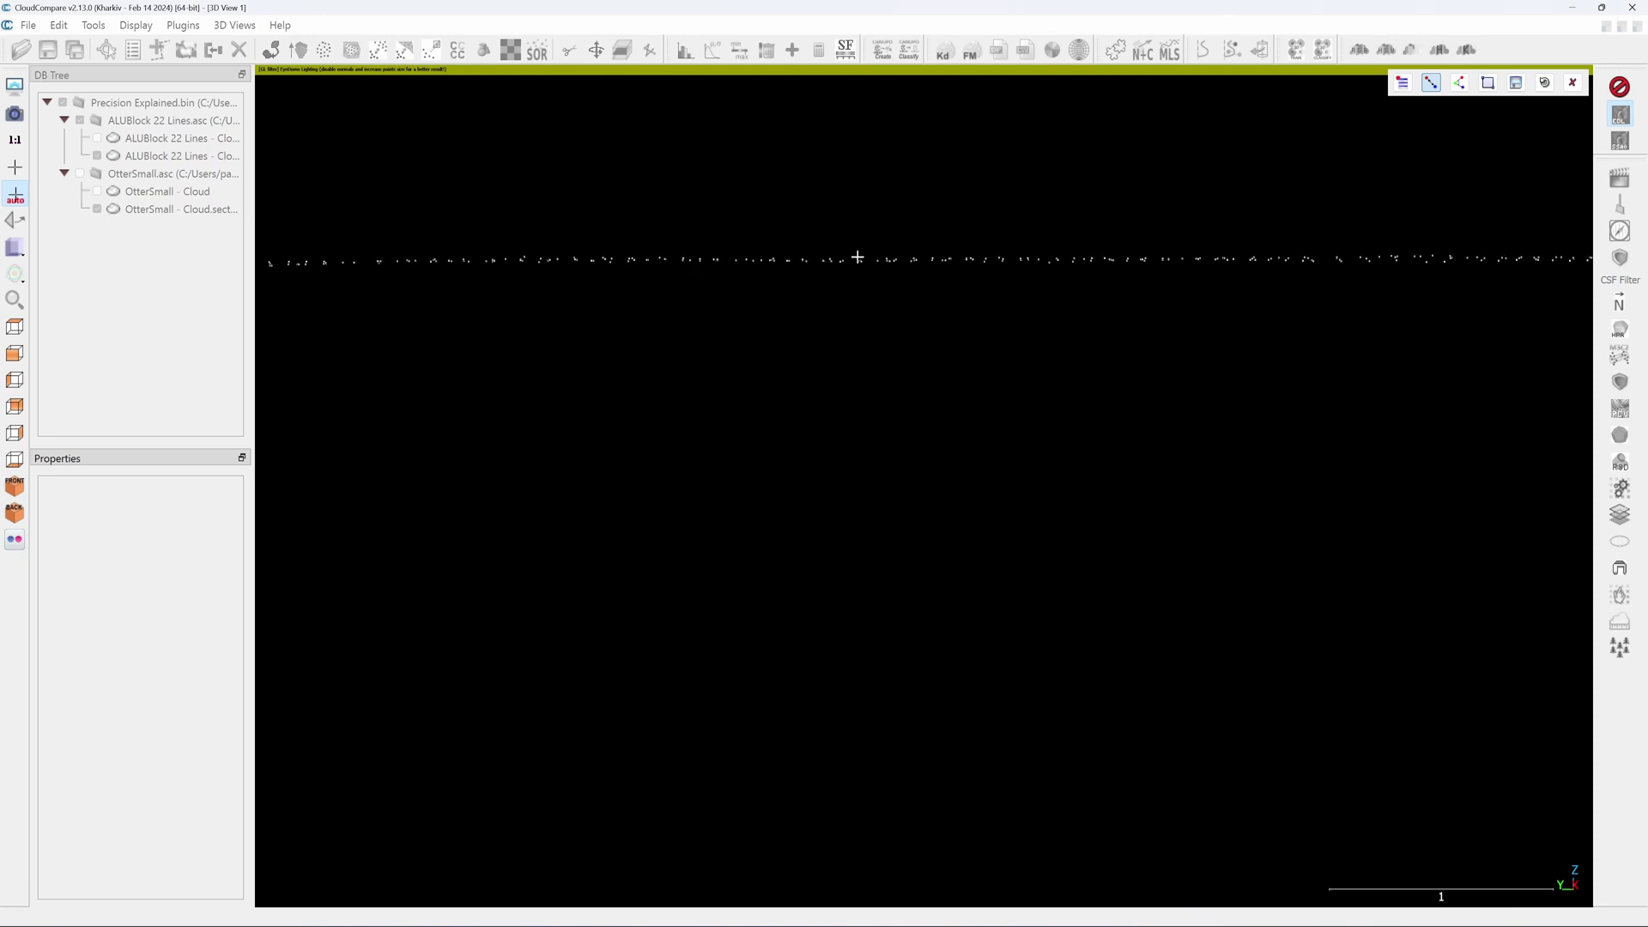
# Measure a second pair of adjacent points (about 0.015) and zoom to review the labels.
pyautogui.click(857, 258)
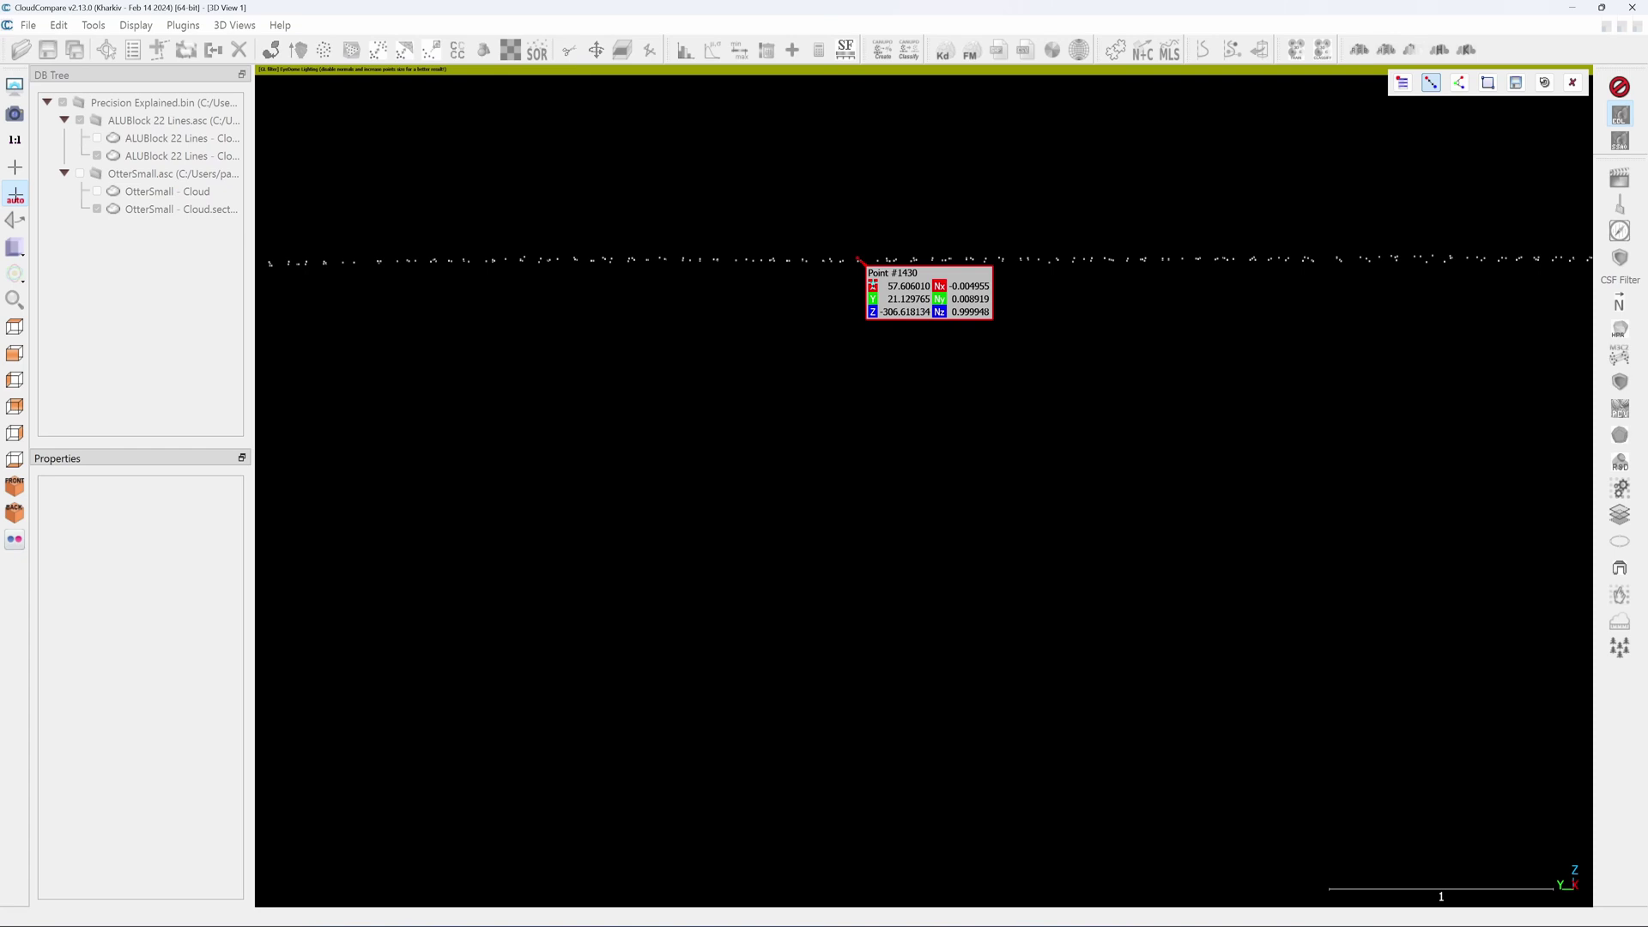
pyautogui.click(839, 262)
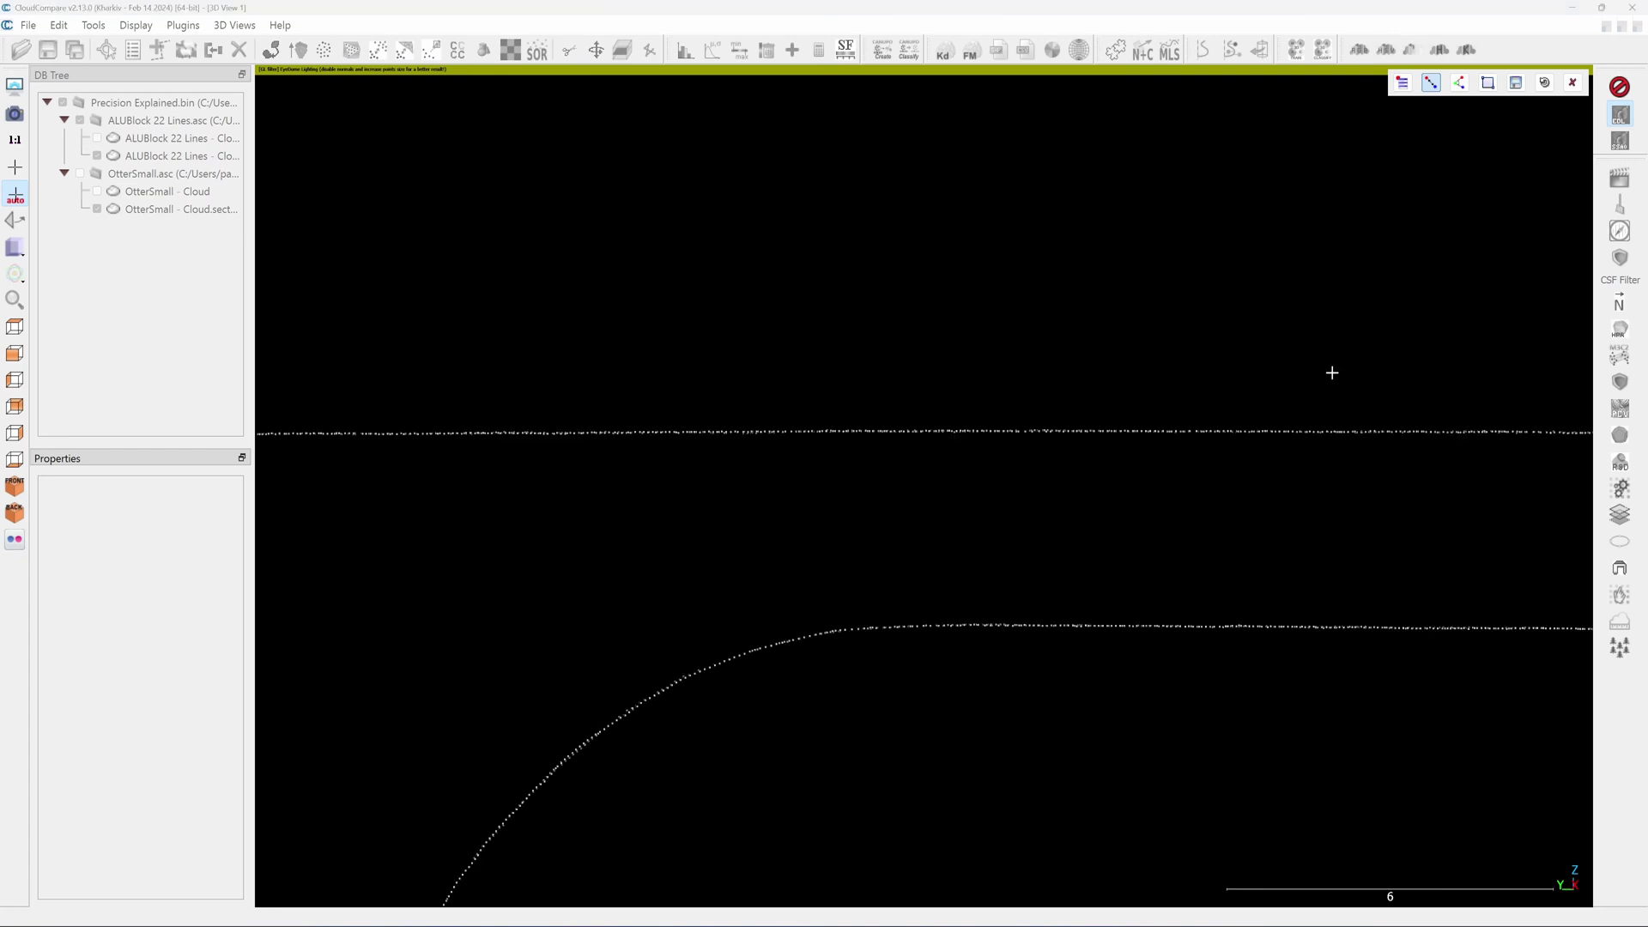
pyautogui.scroll(-5, 1331, 372)
pyautogui.scroll(4, 856, 386)
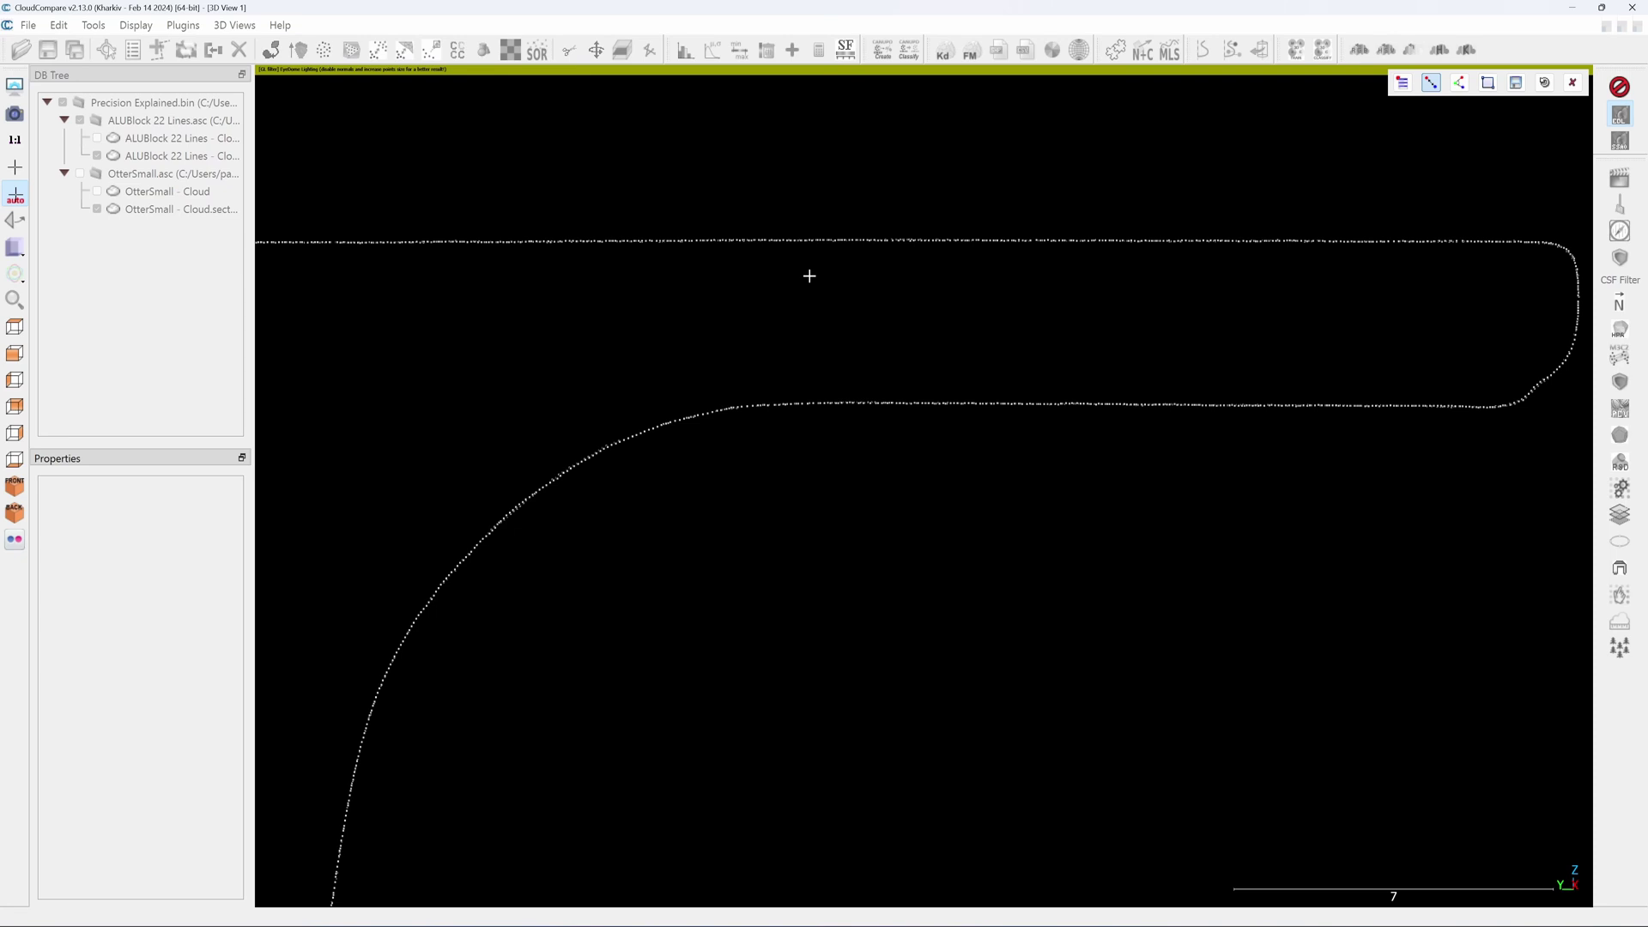
pyautogui.scroll(3, 809, 275)
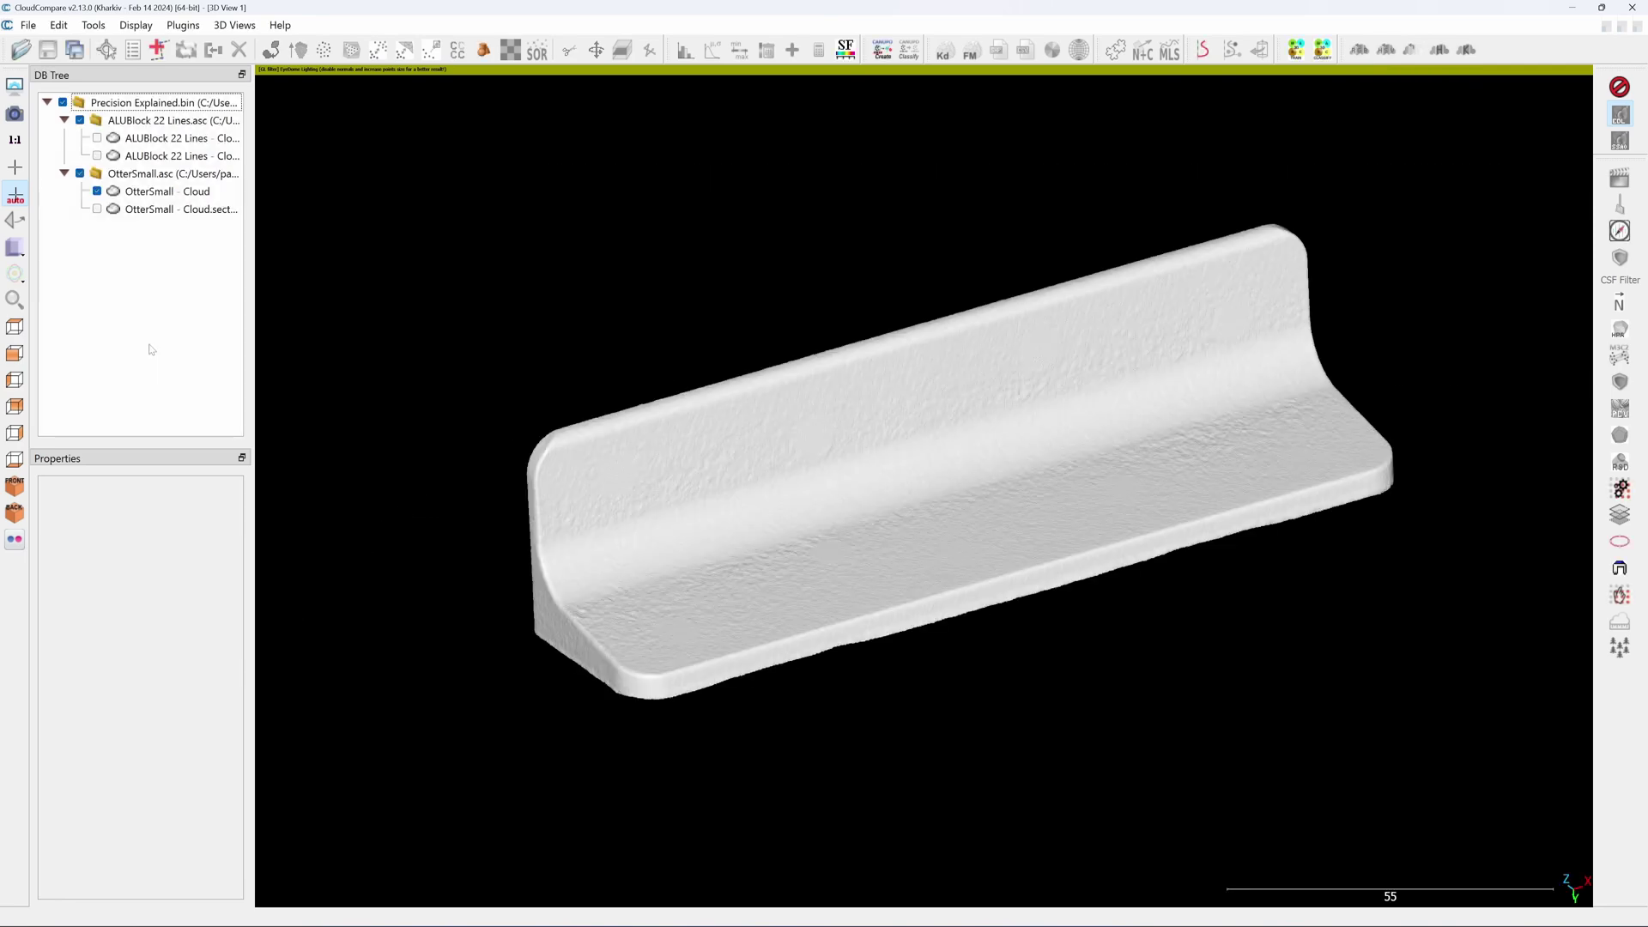
# Rotate the OtterSmall scan so its flat face points toward the viewer.
pyautogui.moveTo(481, 468); pyautogui.dragTo(1219, 594)
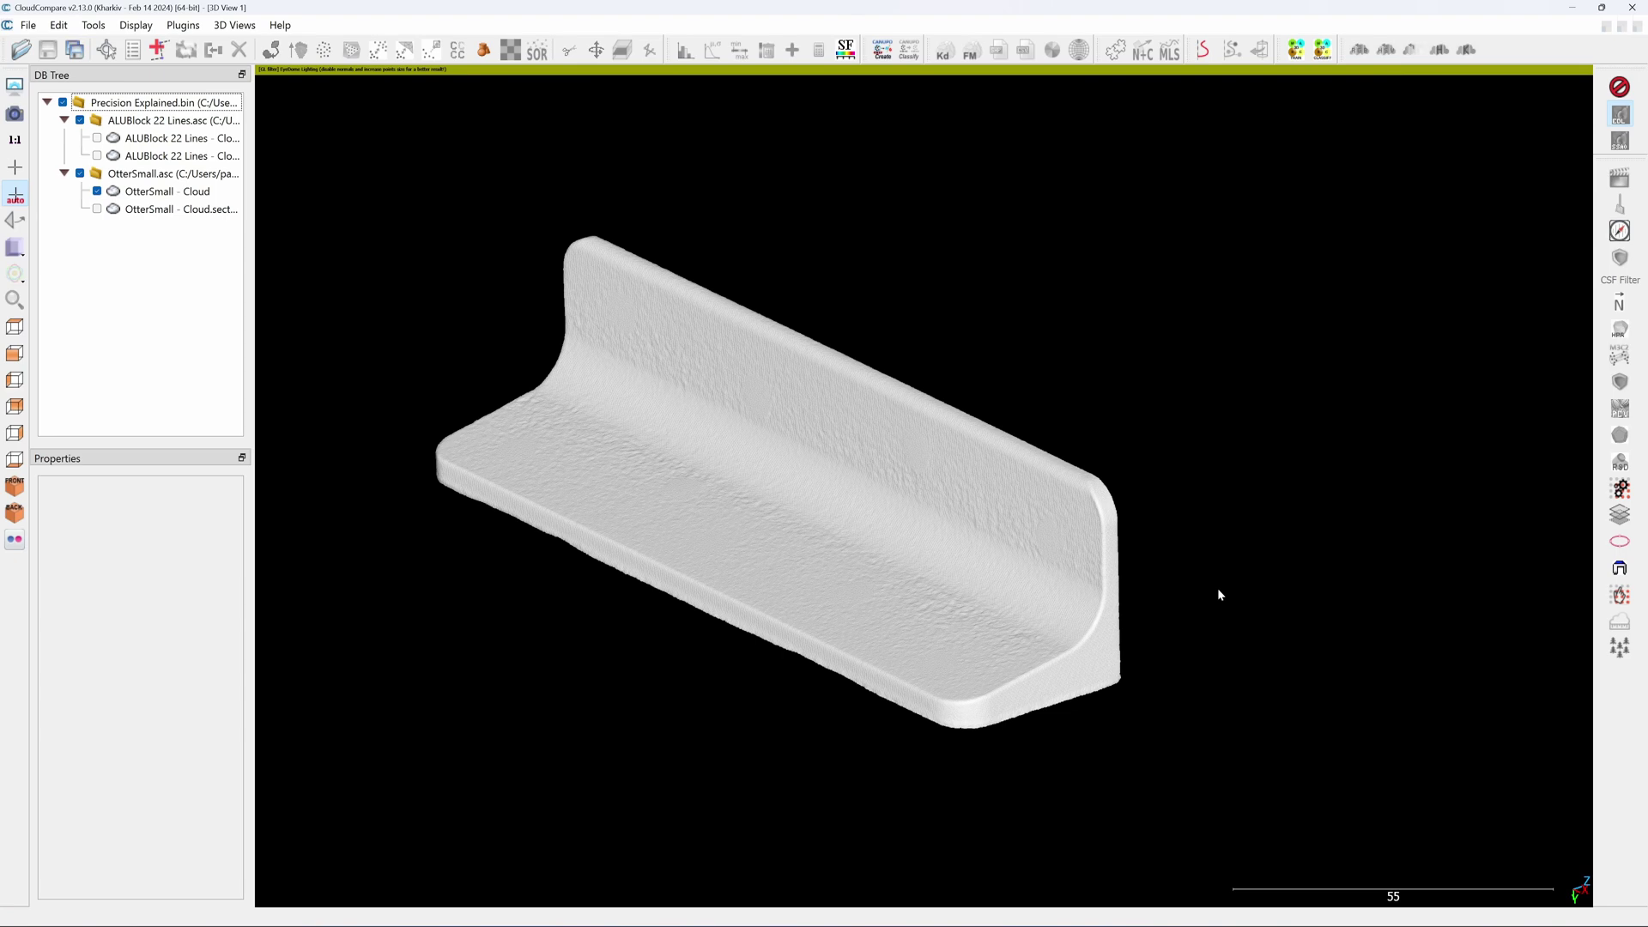
pyautogui.moveTo(1218, 593); pyautogui.dragTo(1002, 673)
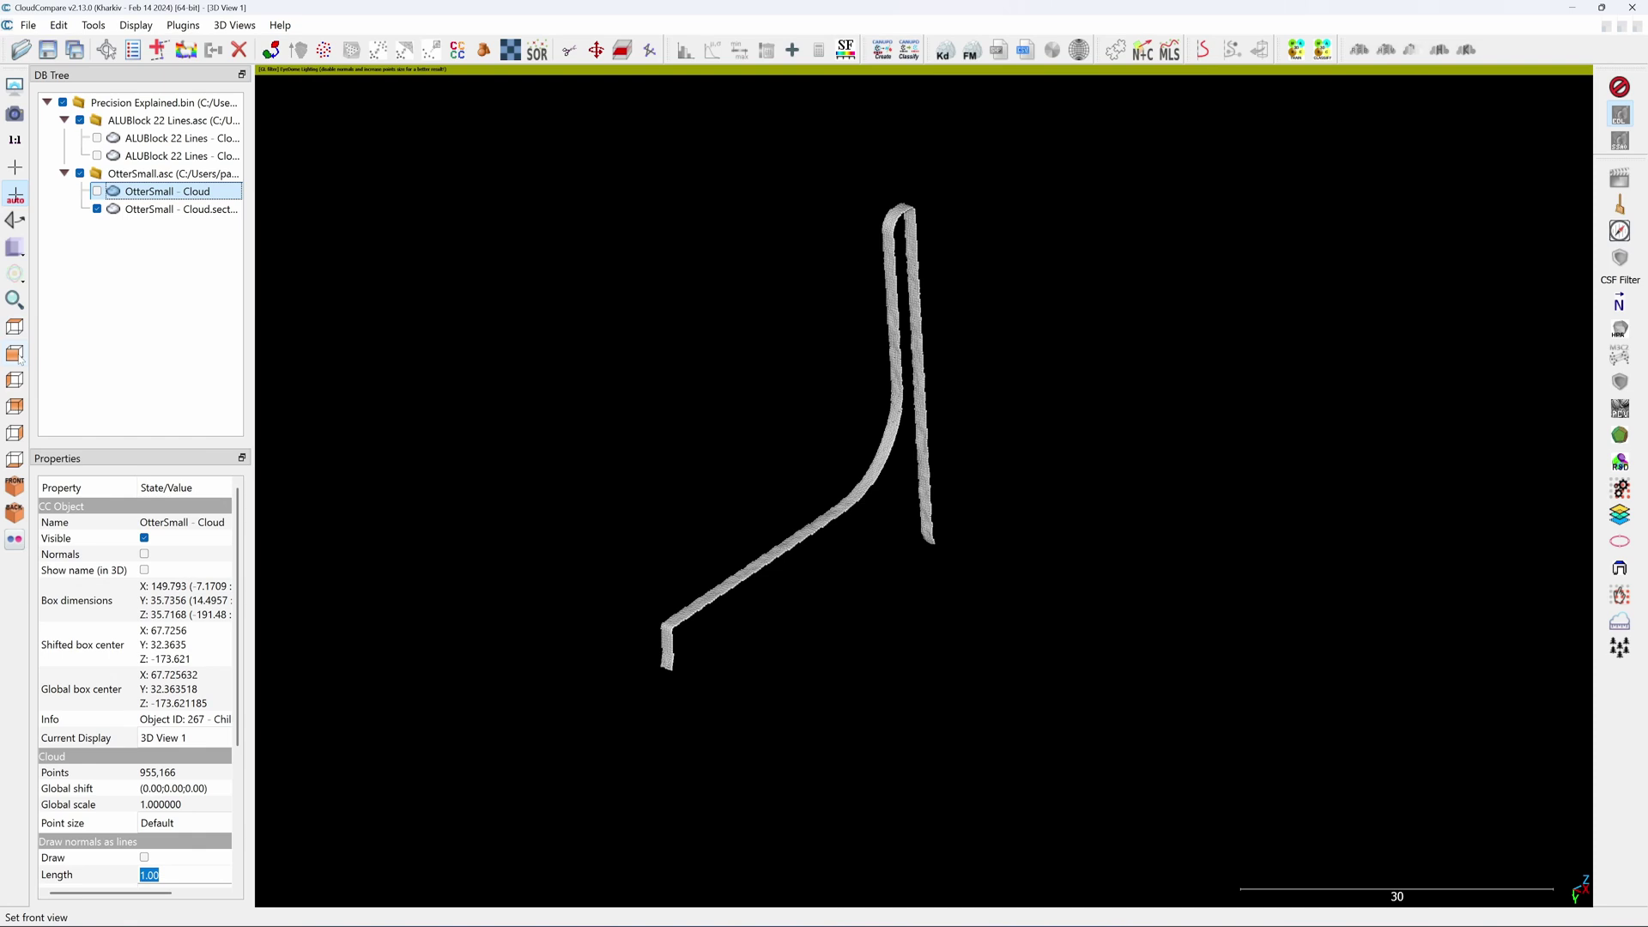
# View the OtterSmall slice edge-on and zoom into its upper point line.
pyautogui.click(15, 380)
pyautogui.scroll(5, 979, 474)
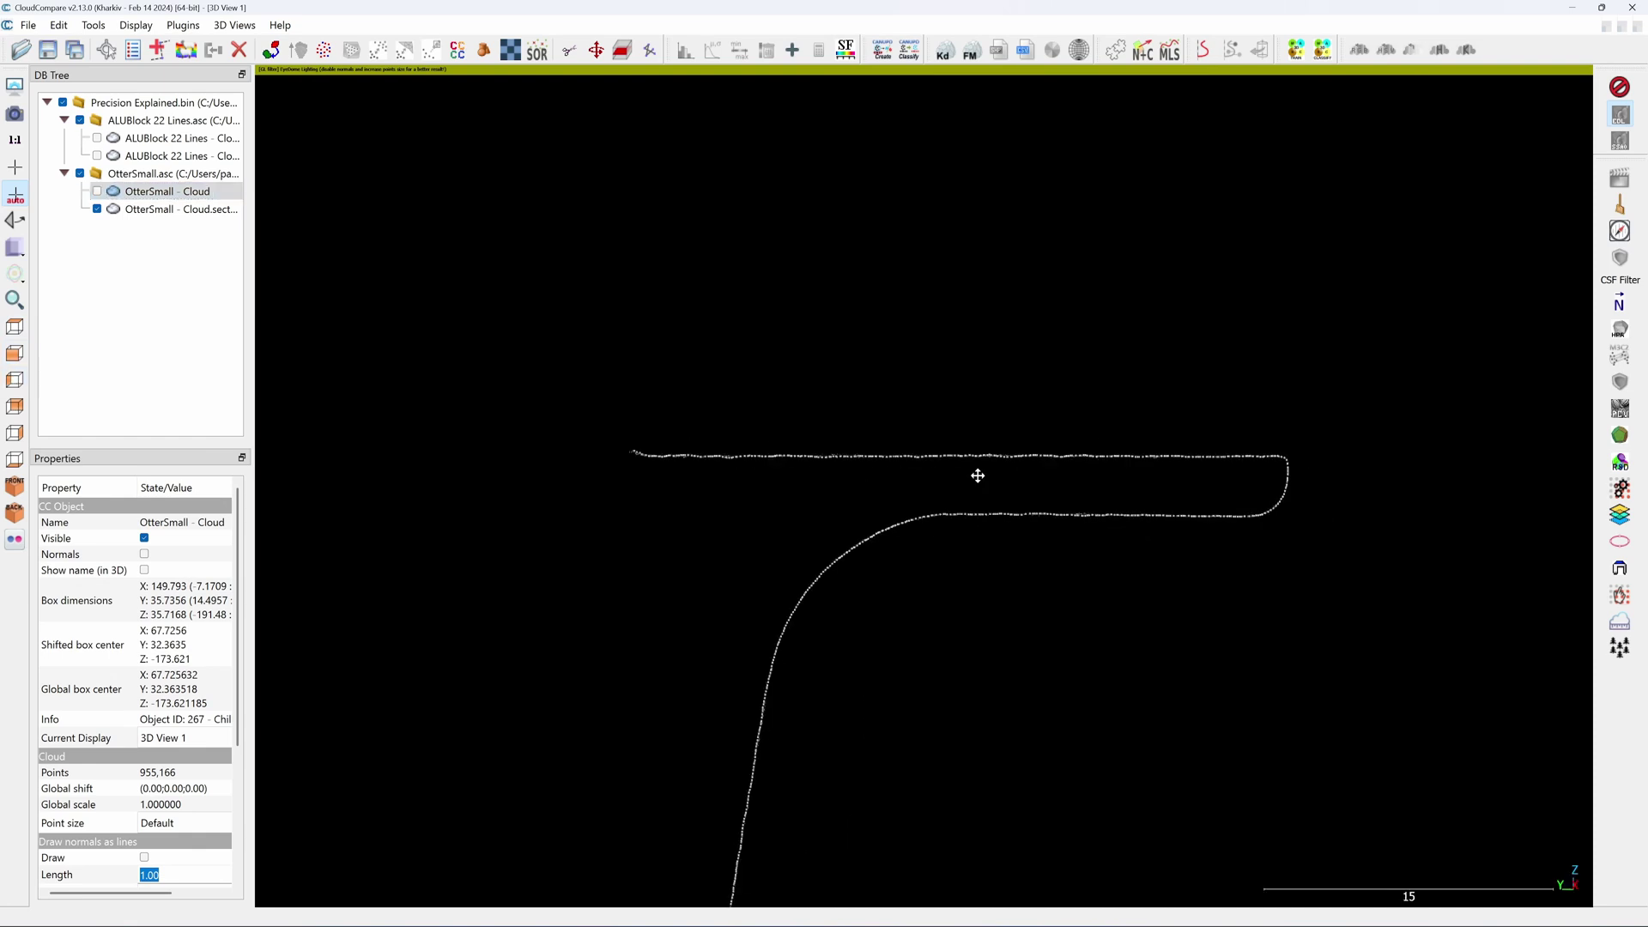
pyautogui.scroll(7, 978, 463)
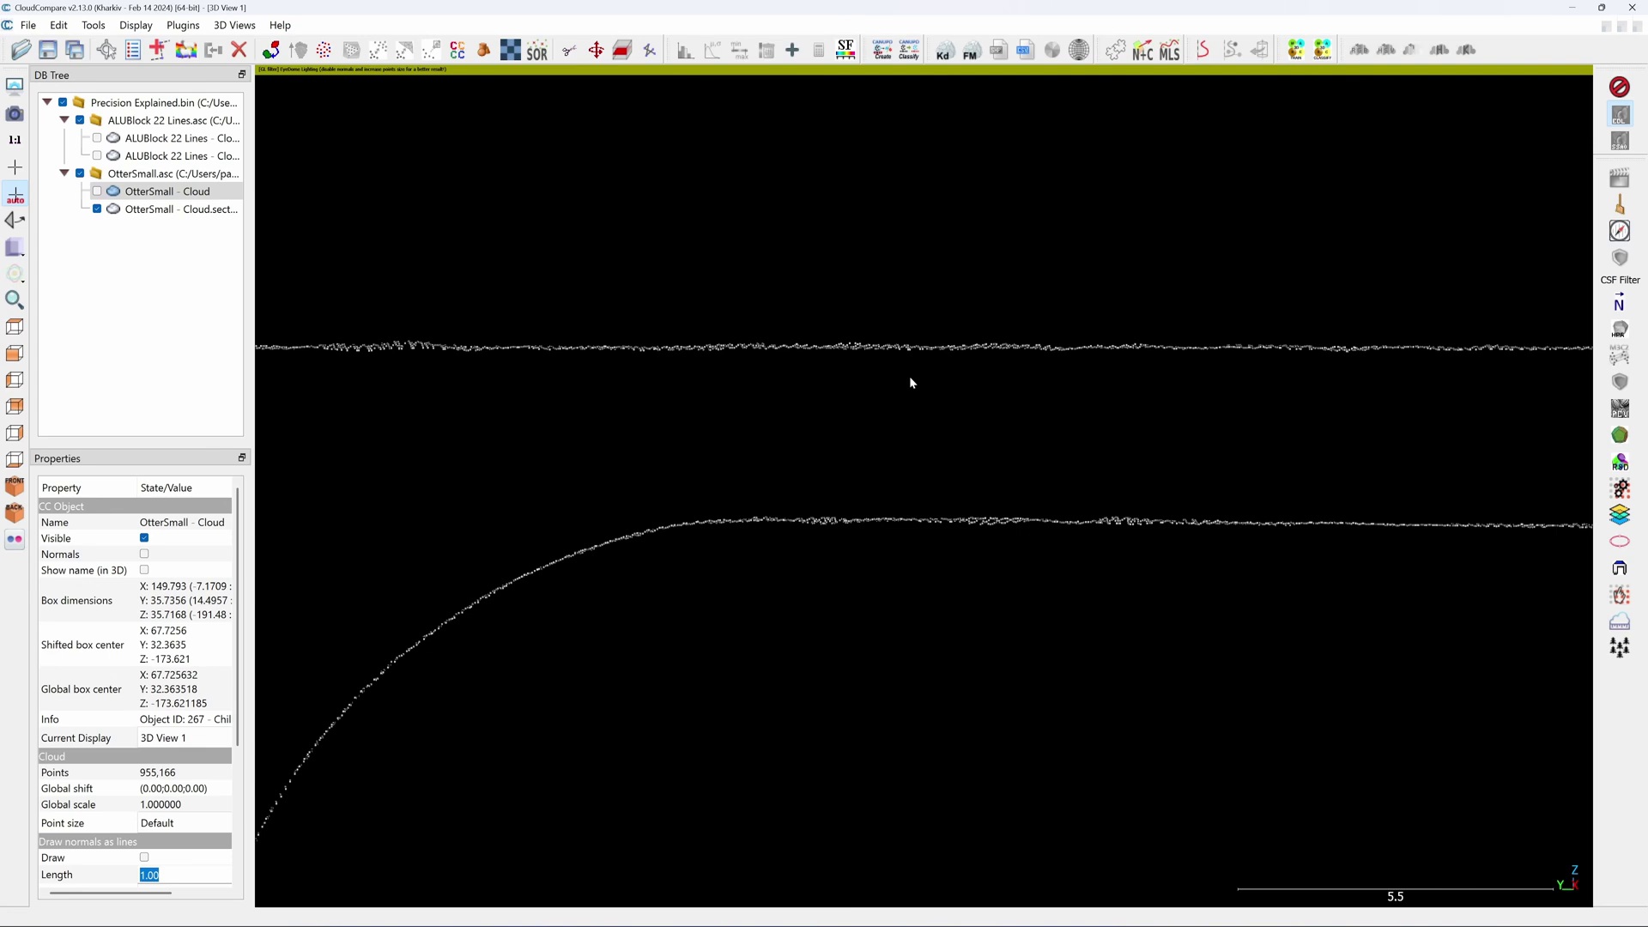
pyautogui.moveTo(912, 382); pyautogui.dragTo(1496, 463, button='right')
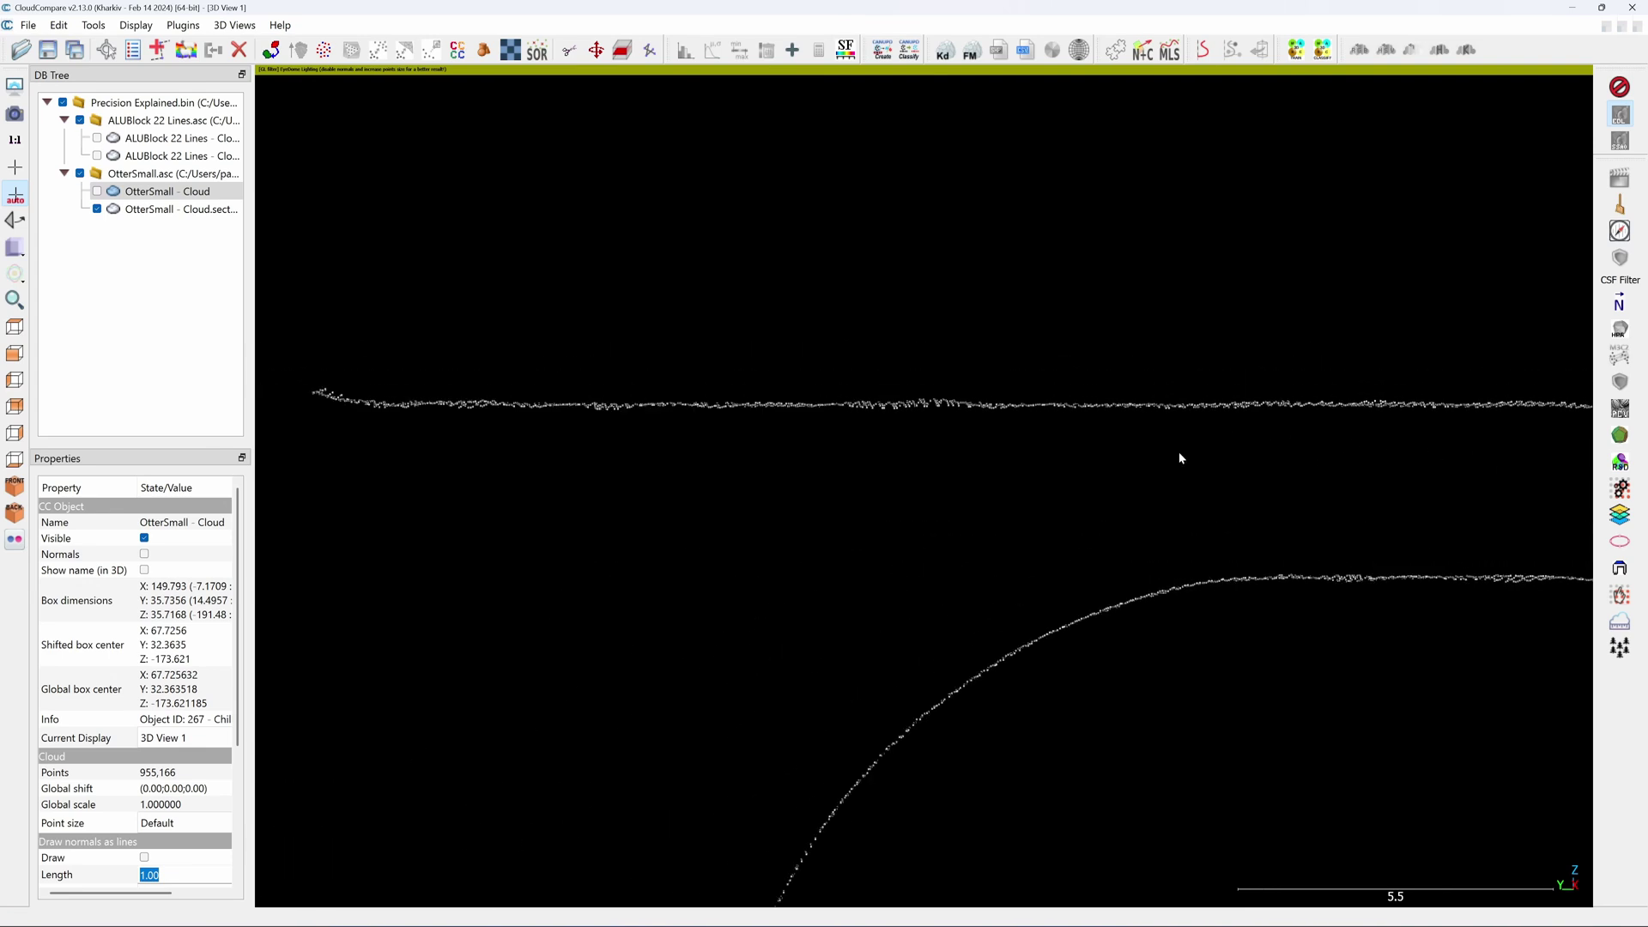
pyautogui.scroll(5, 1180, 458)
# Measure scatter between two upper-line points: Distance 1.029102, ΔZ 0.127350.
pyautogui.click(106, 49)
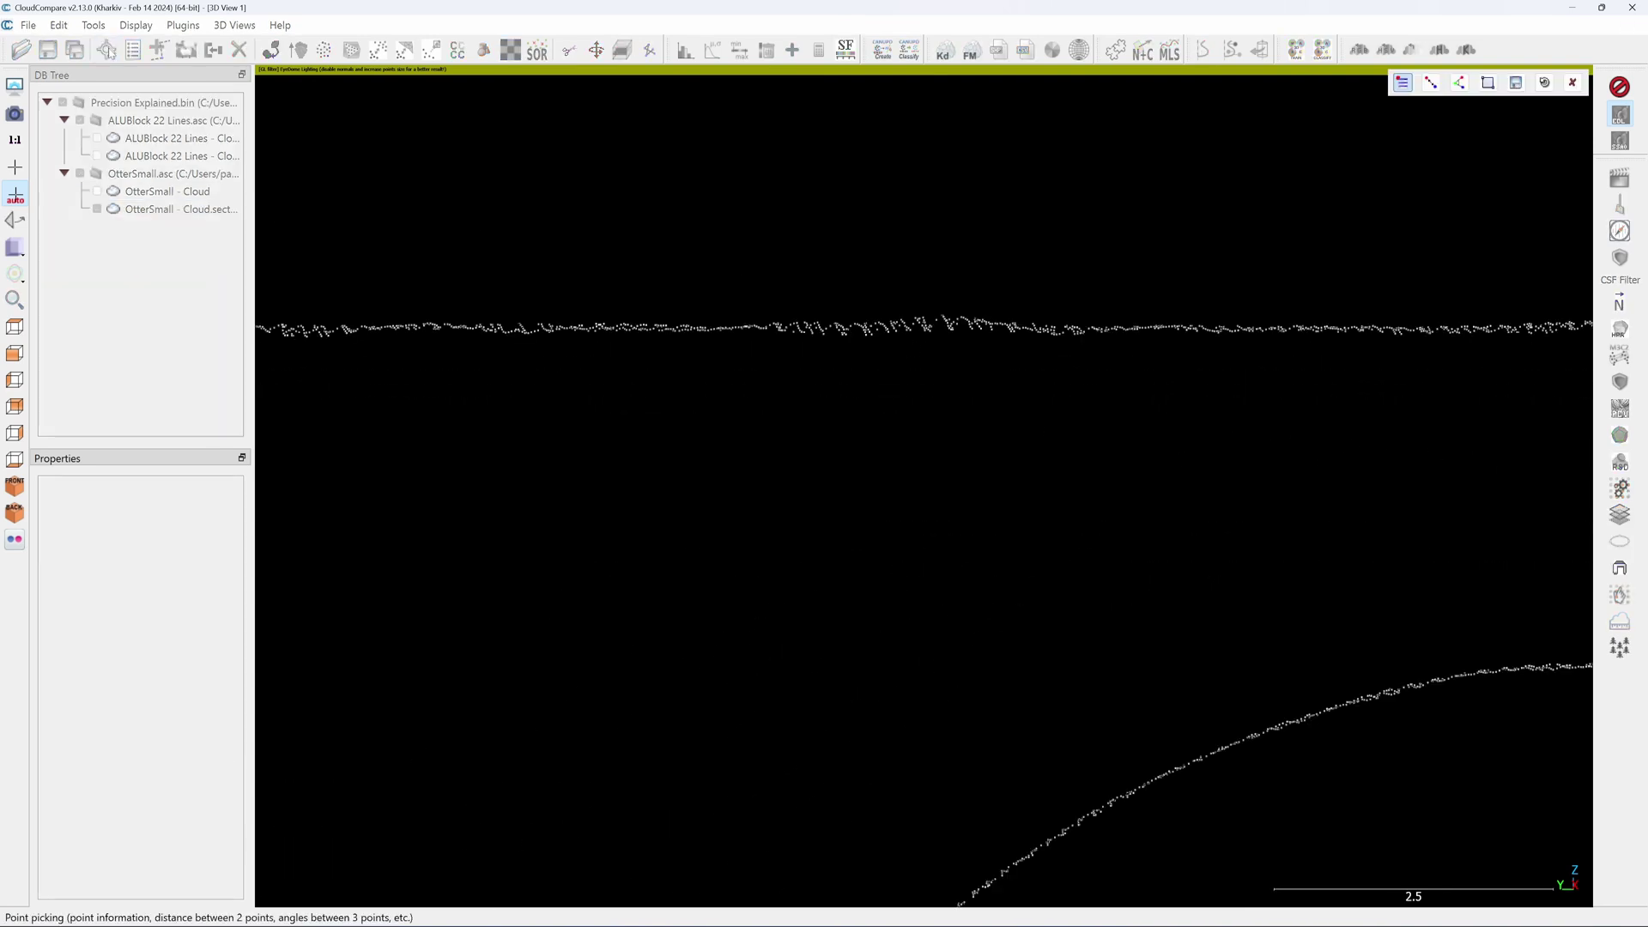
pyautogui.scroll(2, 938, 257)
pyautogui.click(951, 255)
pyautogui.click(925, 274)
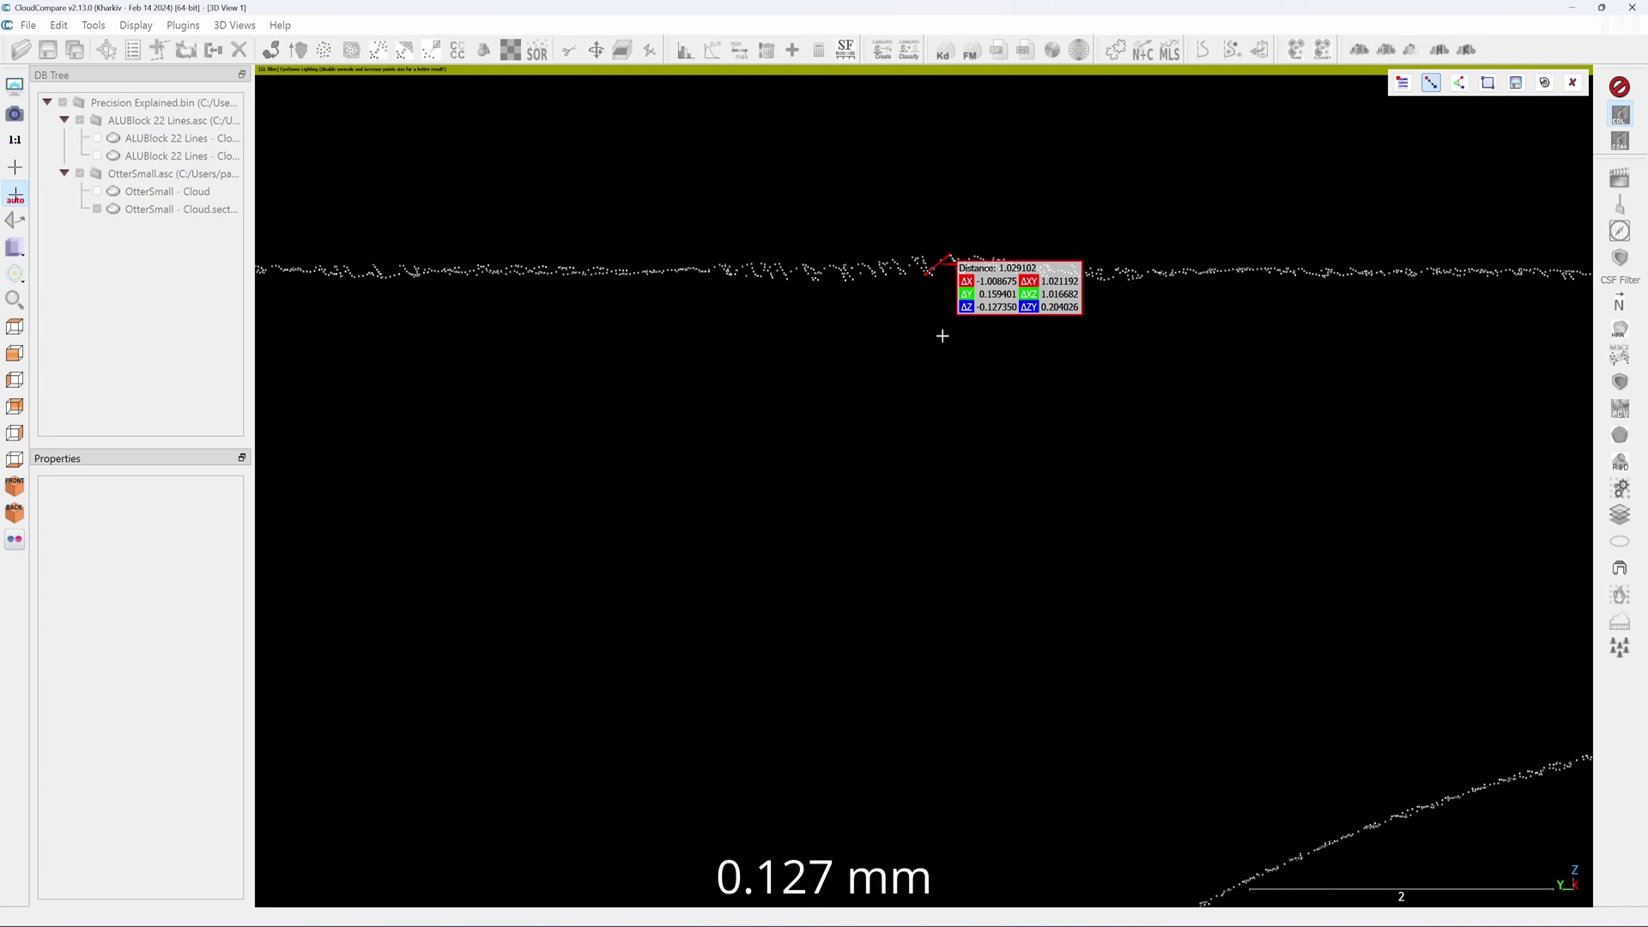
pyautogui.scroll(-8, 490, 372)
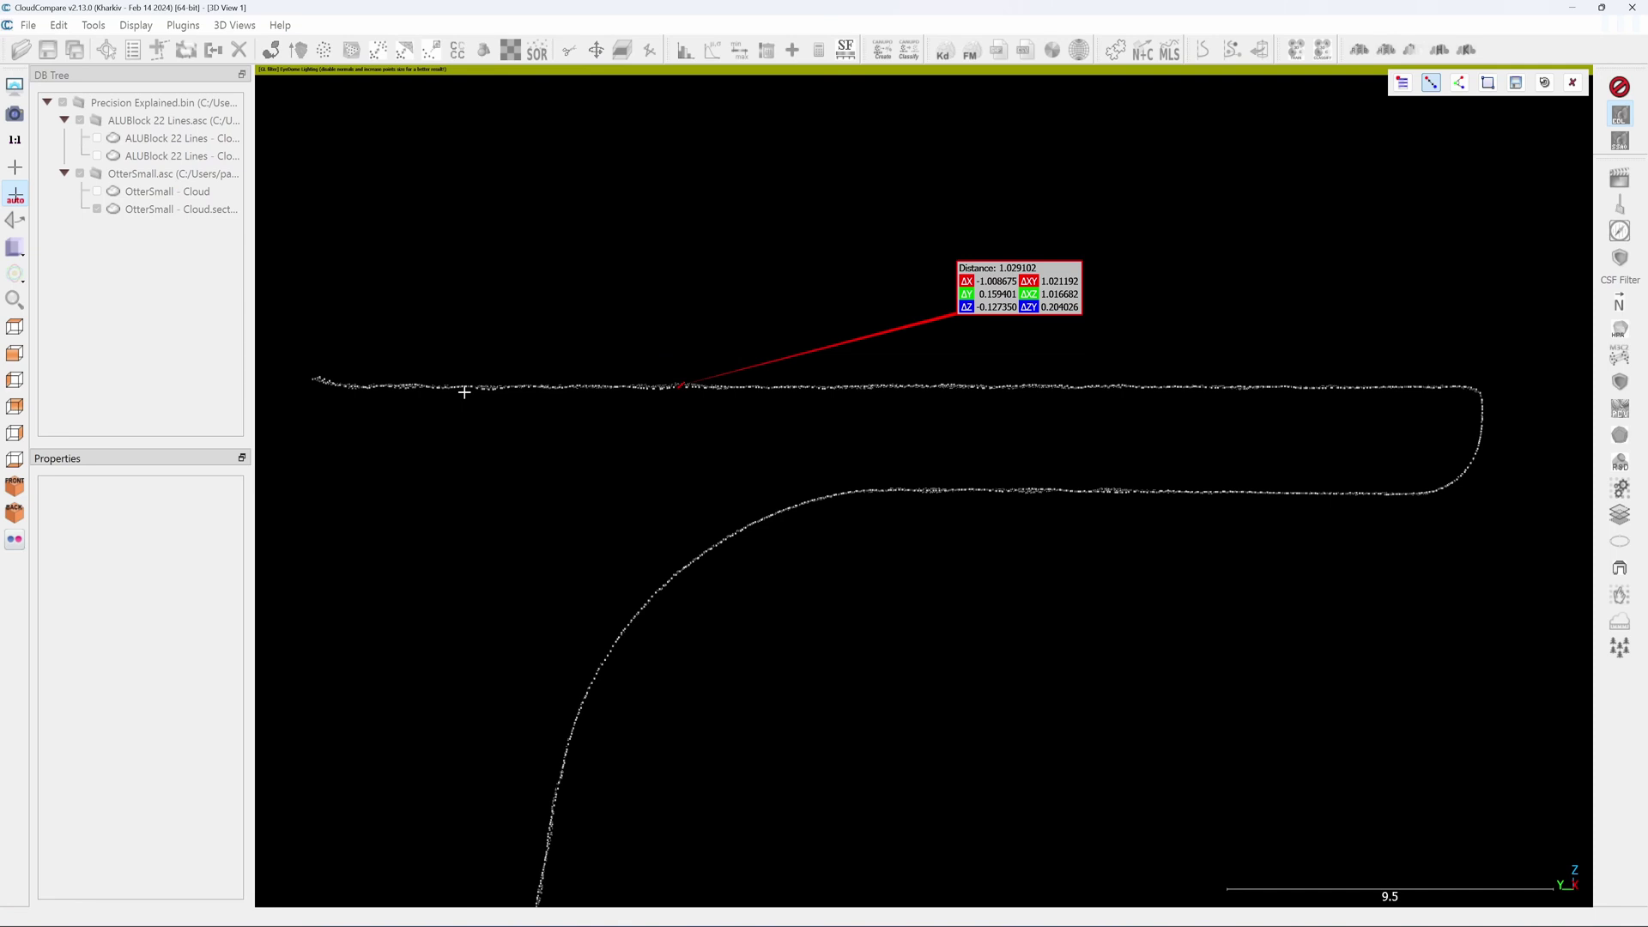
pyautogui.scroll(3, 1140, 390)
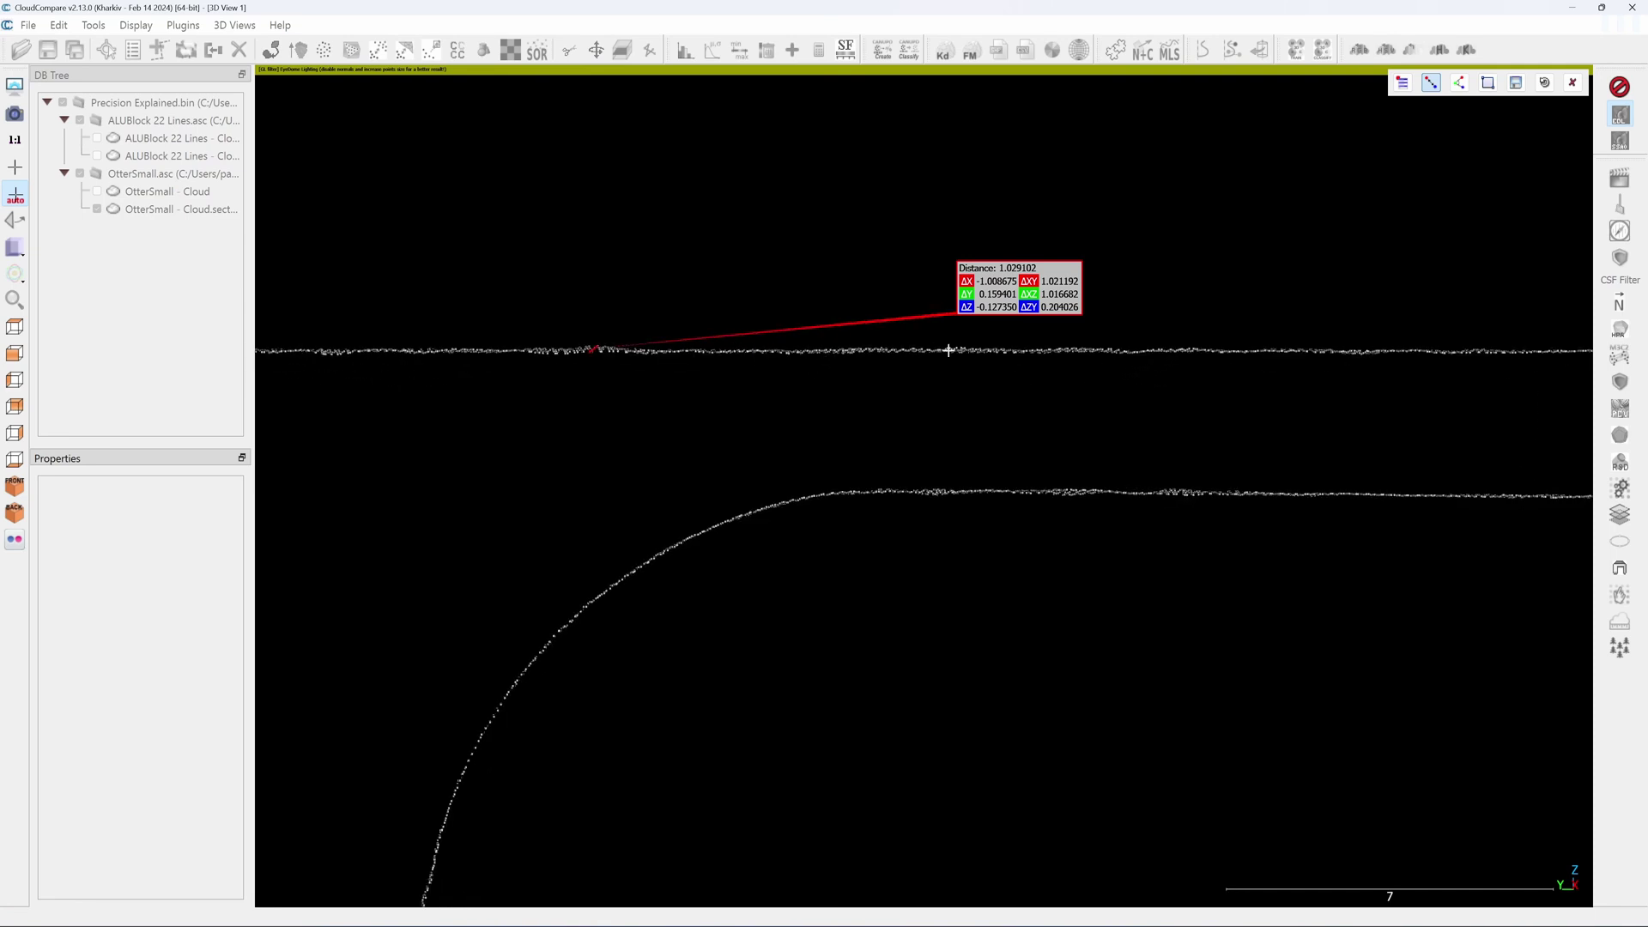
pyautogui.scroll(-2, 1140, 357)
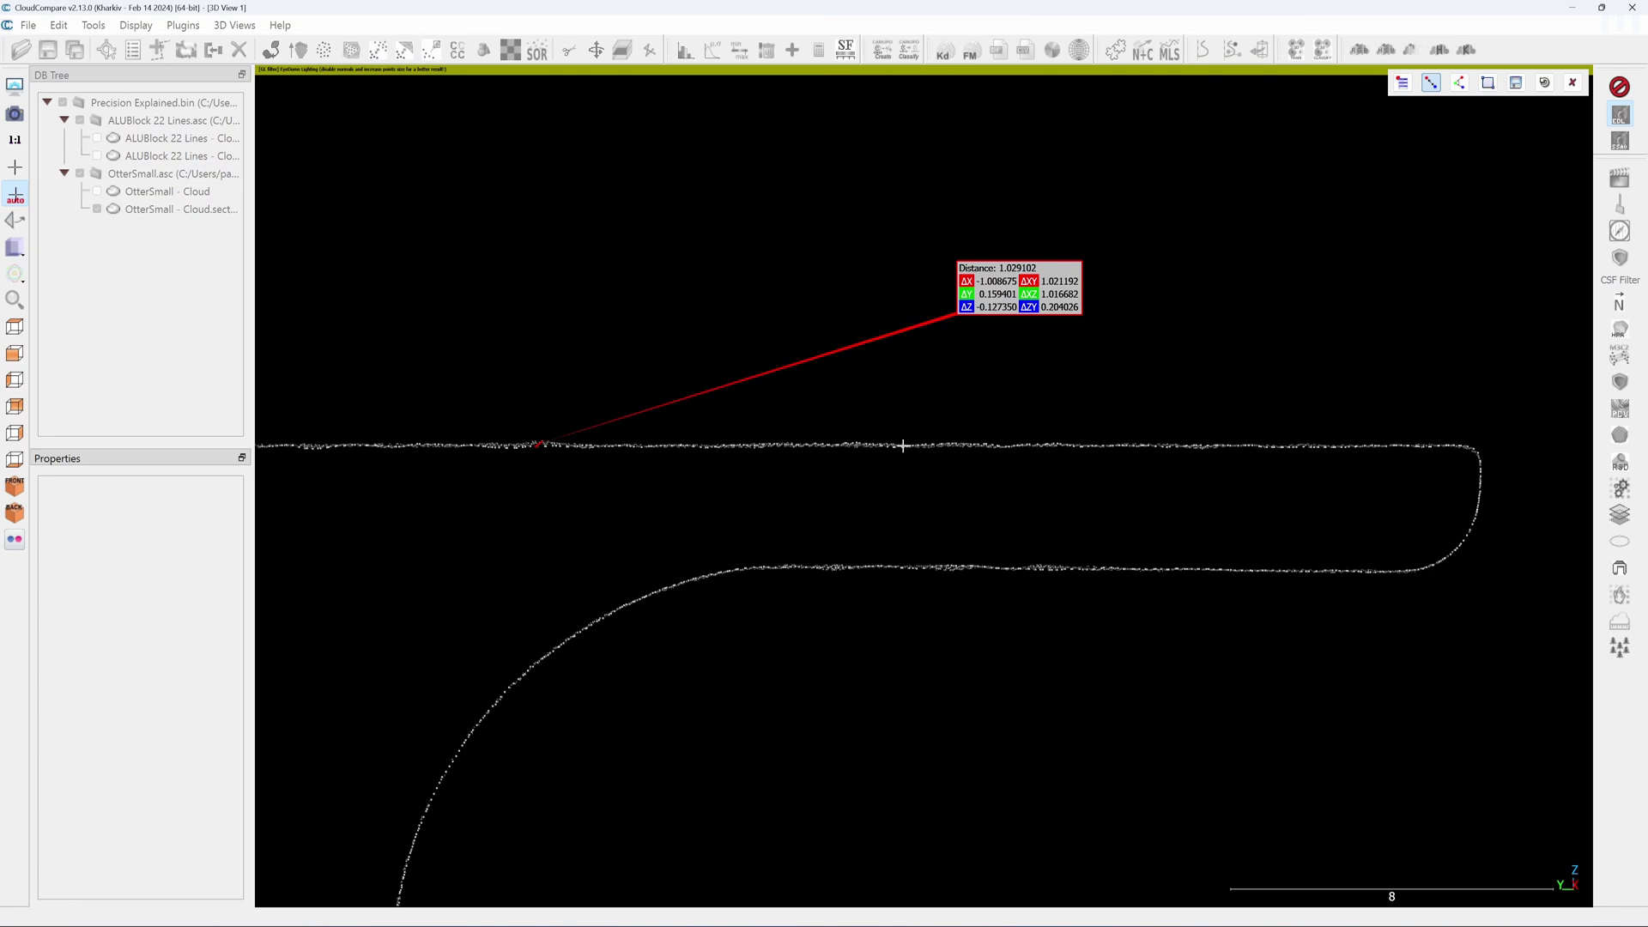
pyautogui.scroll(2, 719, 454)
pyautogui.scroll(-2, 655, 468)
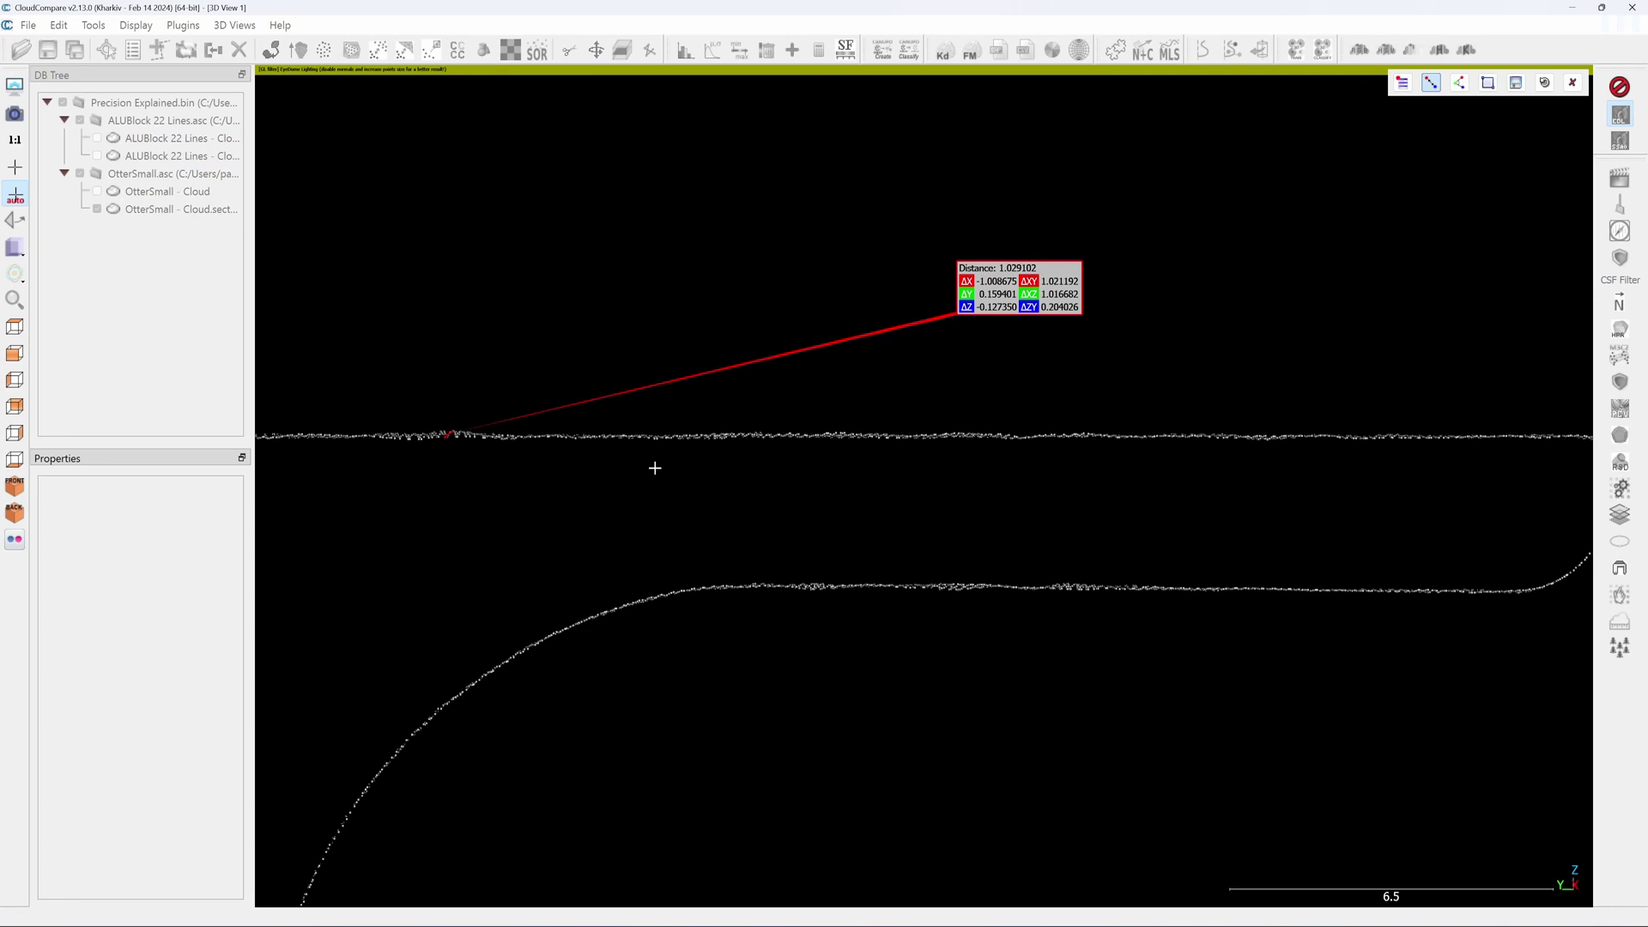
pyautogui.moveTo(1009, 541); pyautogui.dragTo(938, 471, button='right')
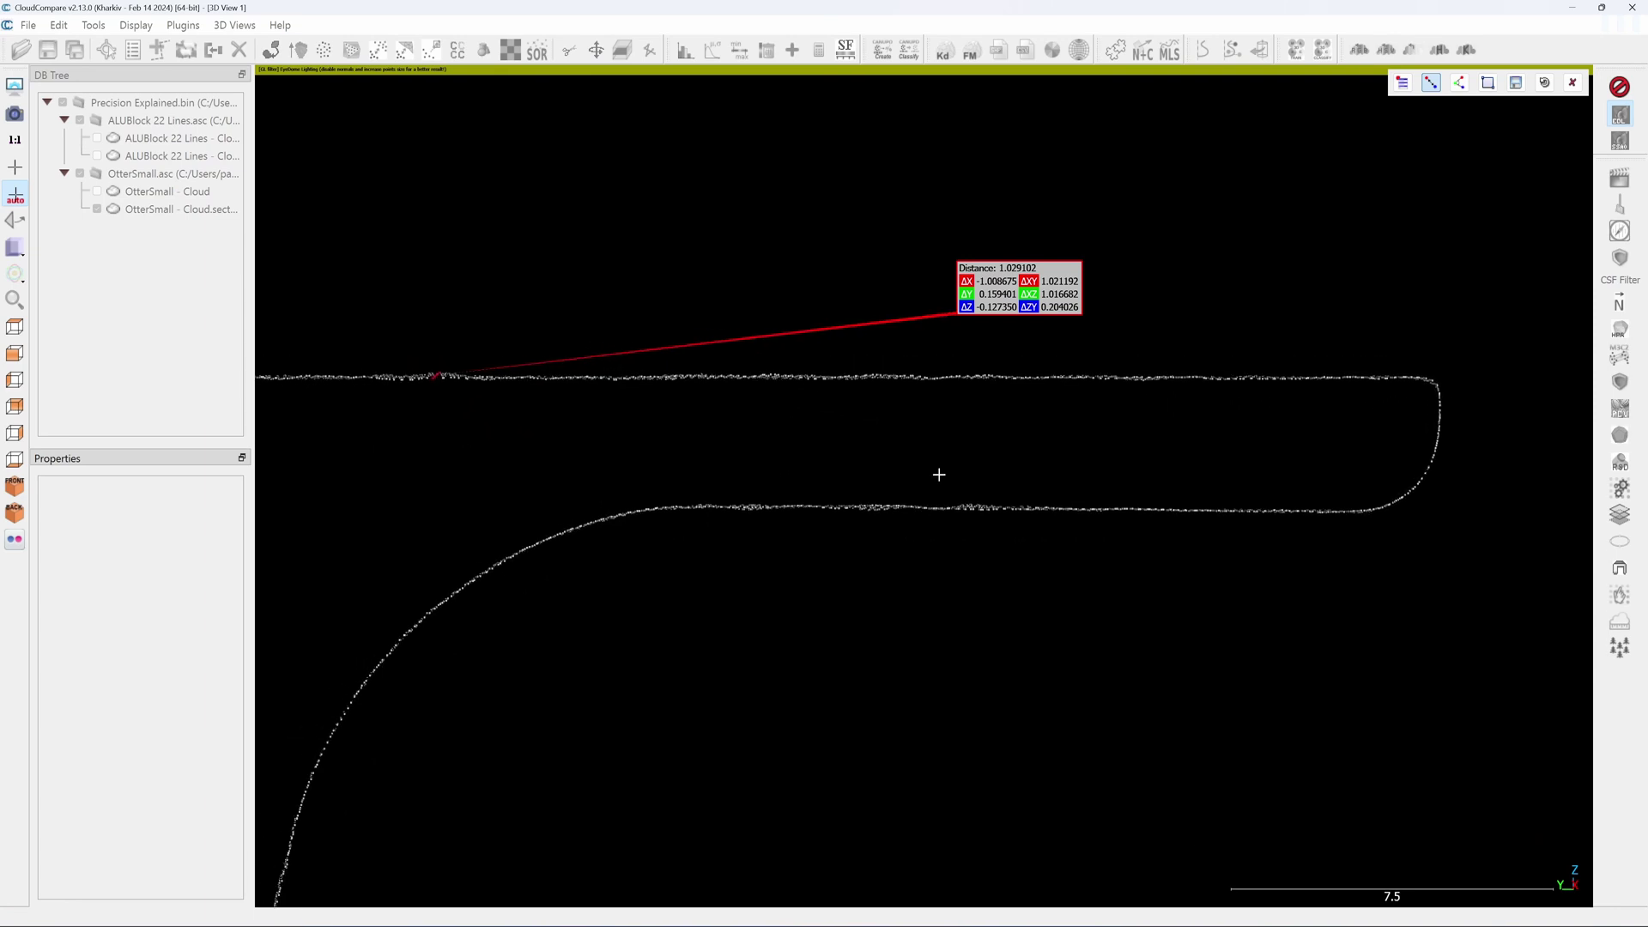
pyautogui.scroll(5, 1053, 539)
# Pick nearby lower-line points, then measure wall thickness across the lines: Distance 3.030731.
pyautogui.click(1054, 541)
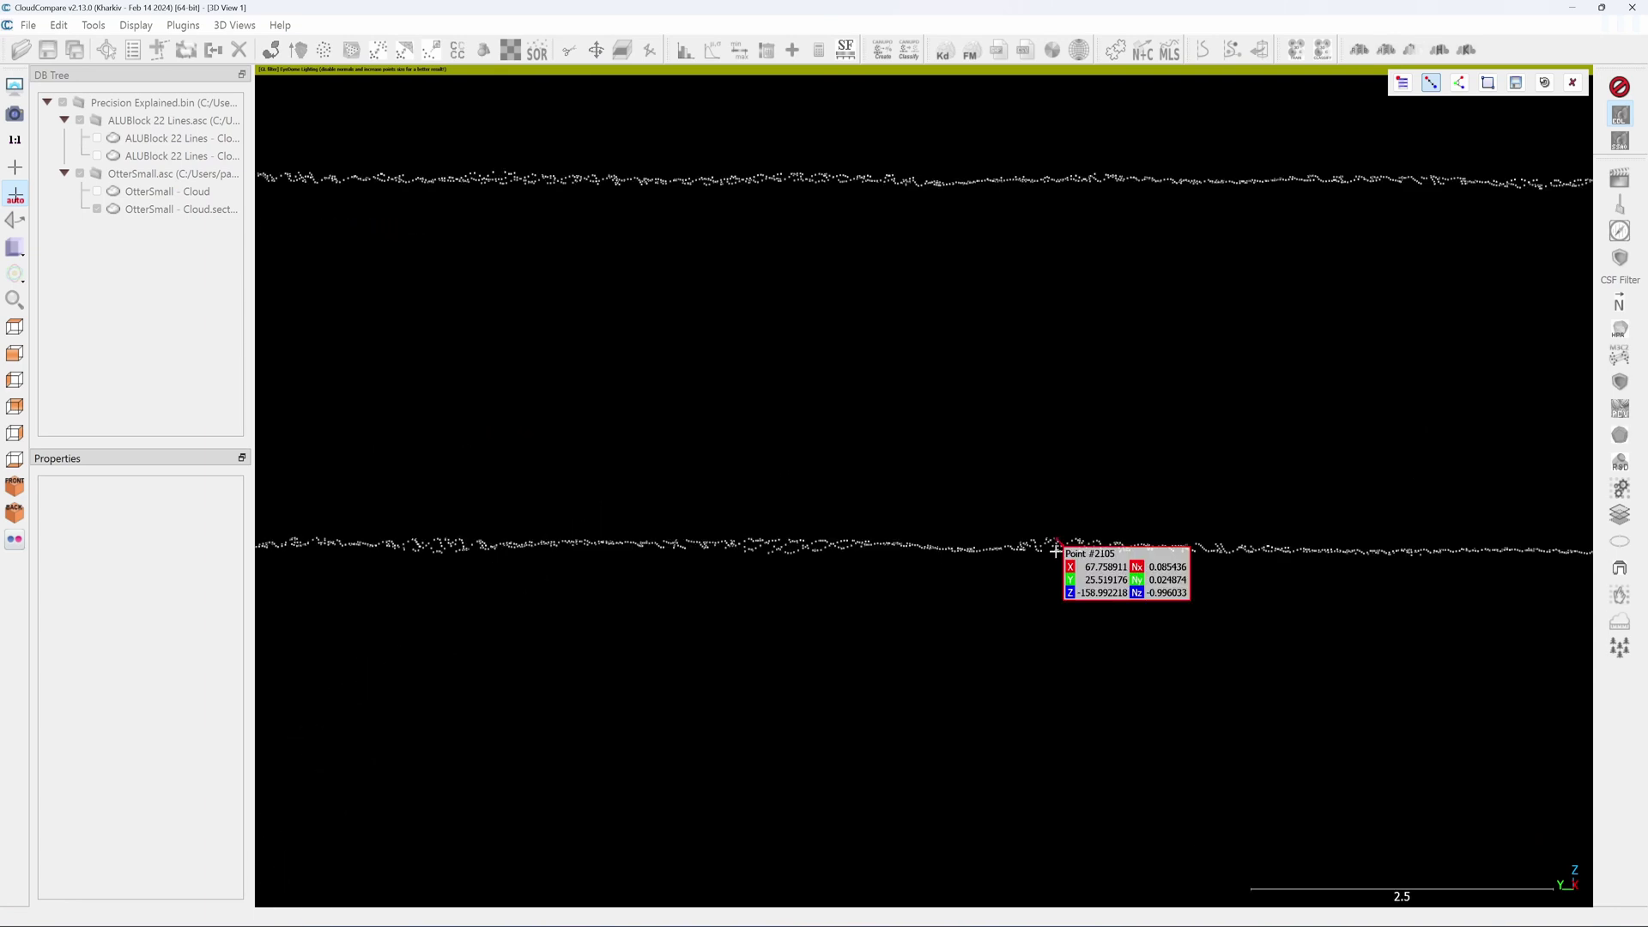
pyautogui.click(1056, 551)
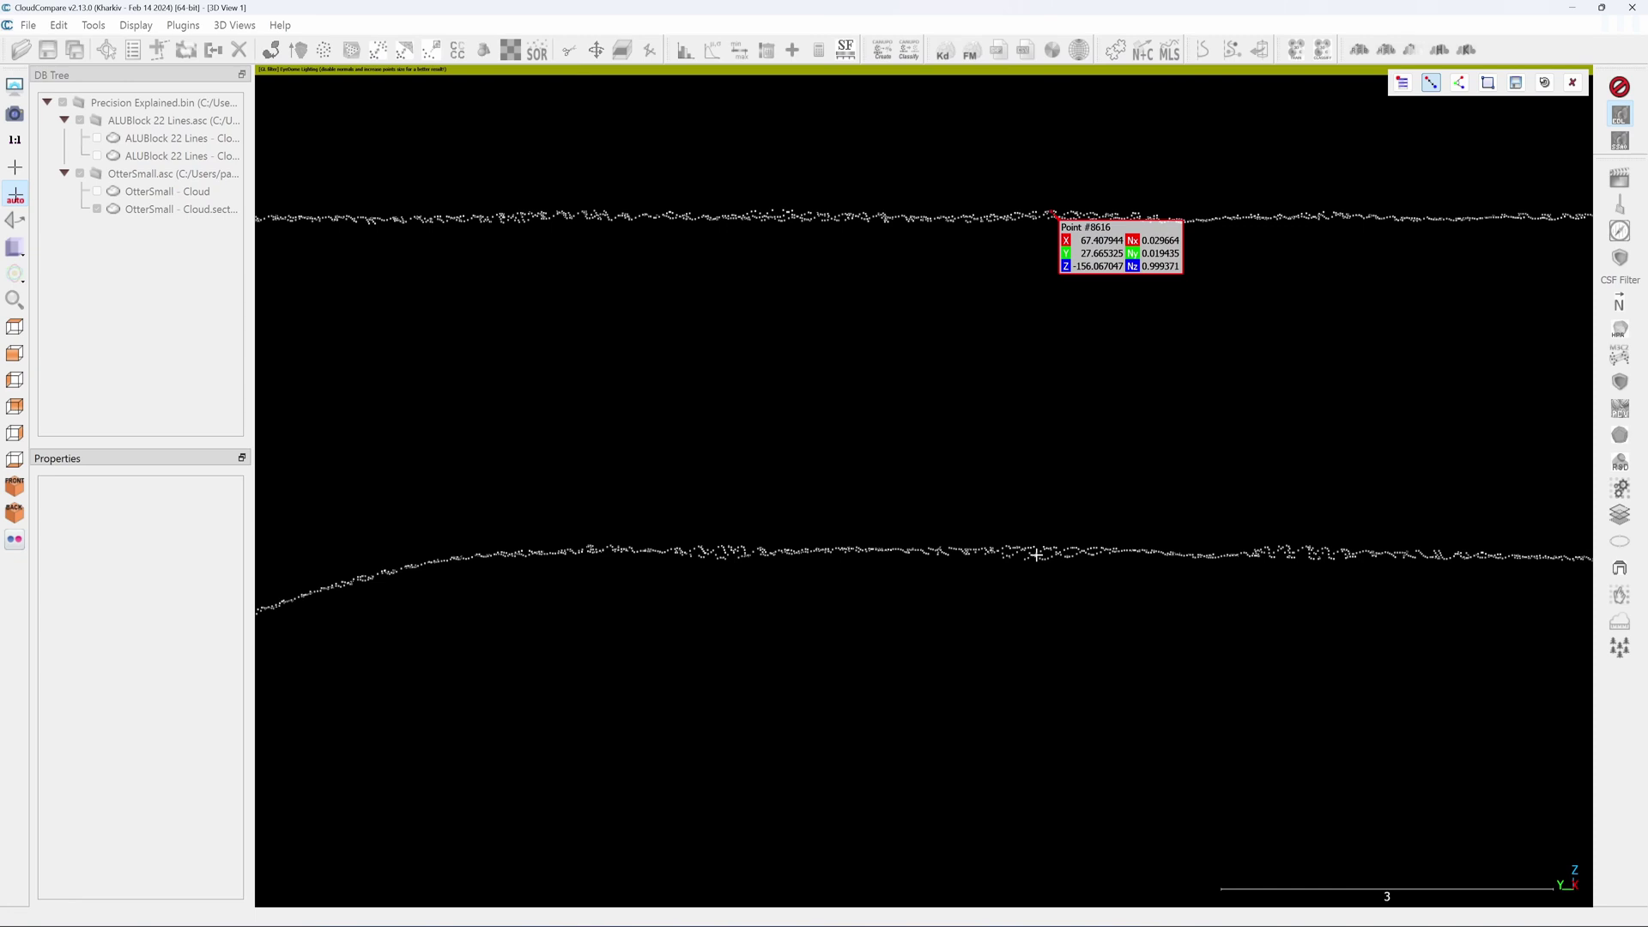
pyautogui.click(1036, 554)
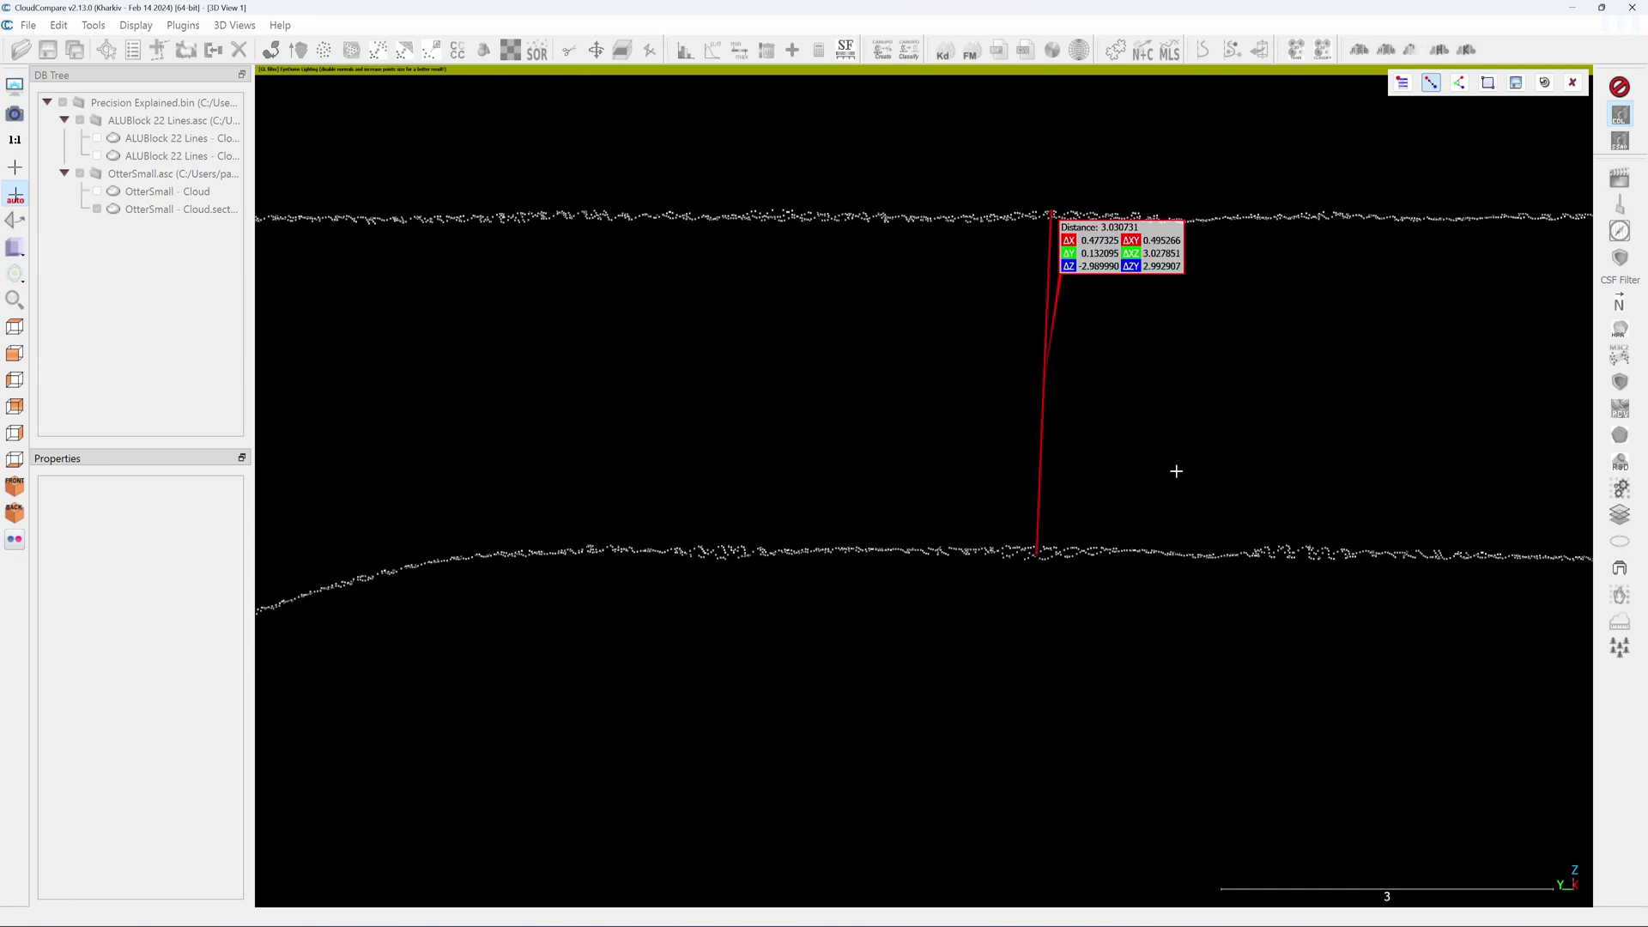
pyautogui.click(1016, 214)
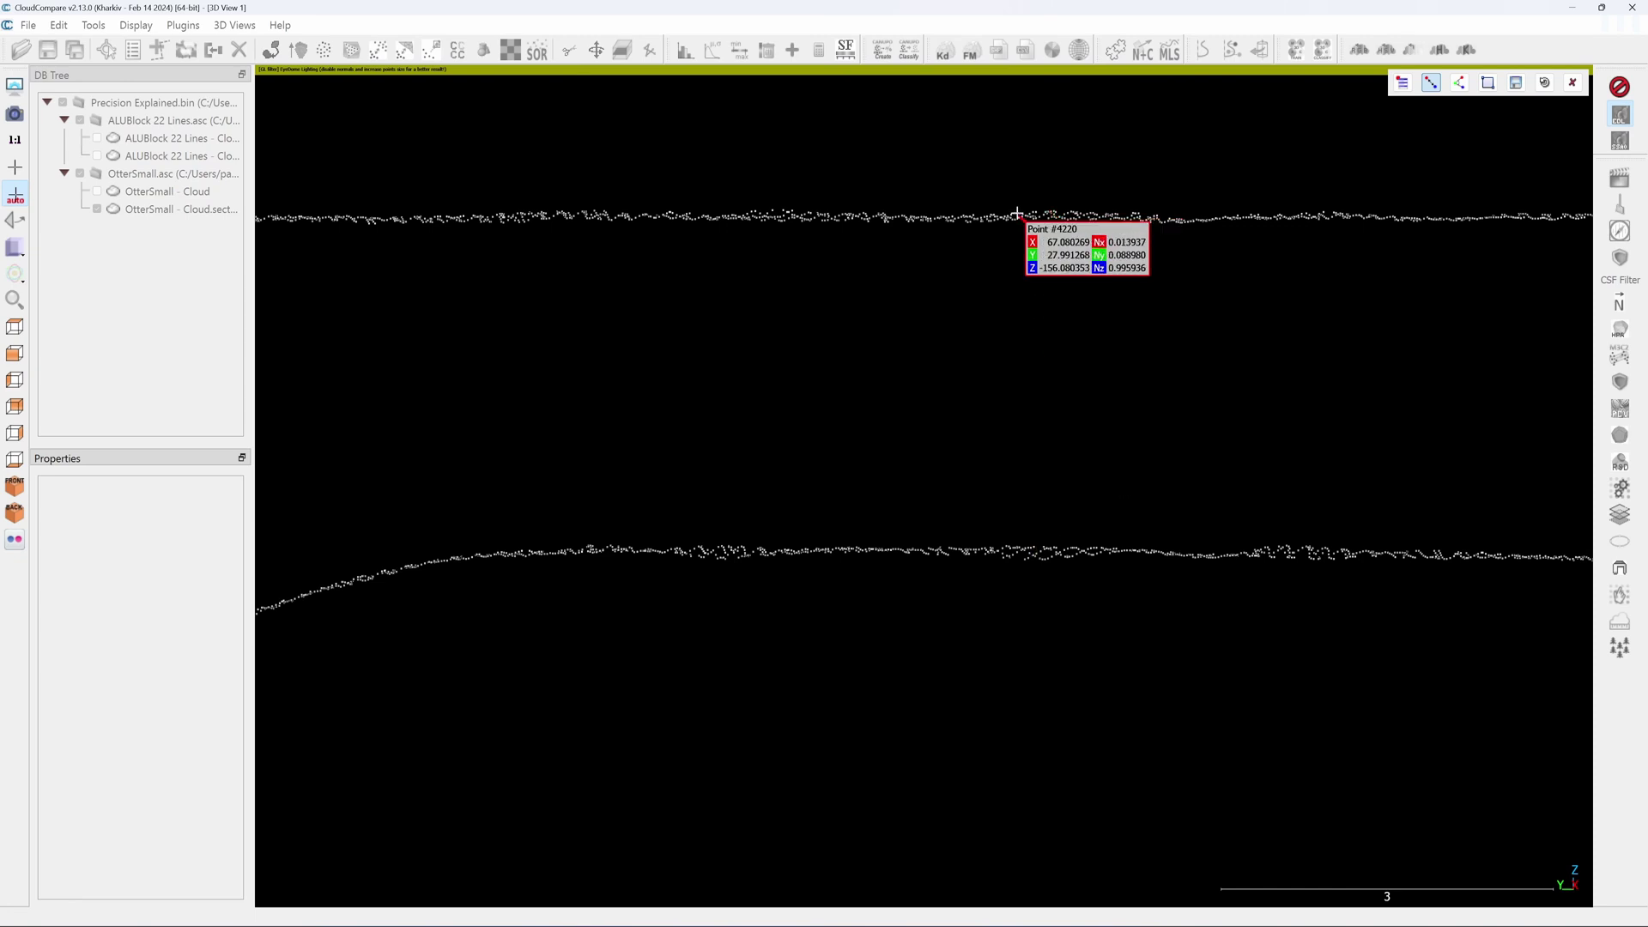
# Measure a second wall thickness, Distance 3.189763 (ΔZ -2.997147), and rotate to inspect it.
pyautogui.click(1009, 556)
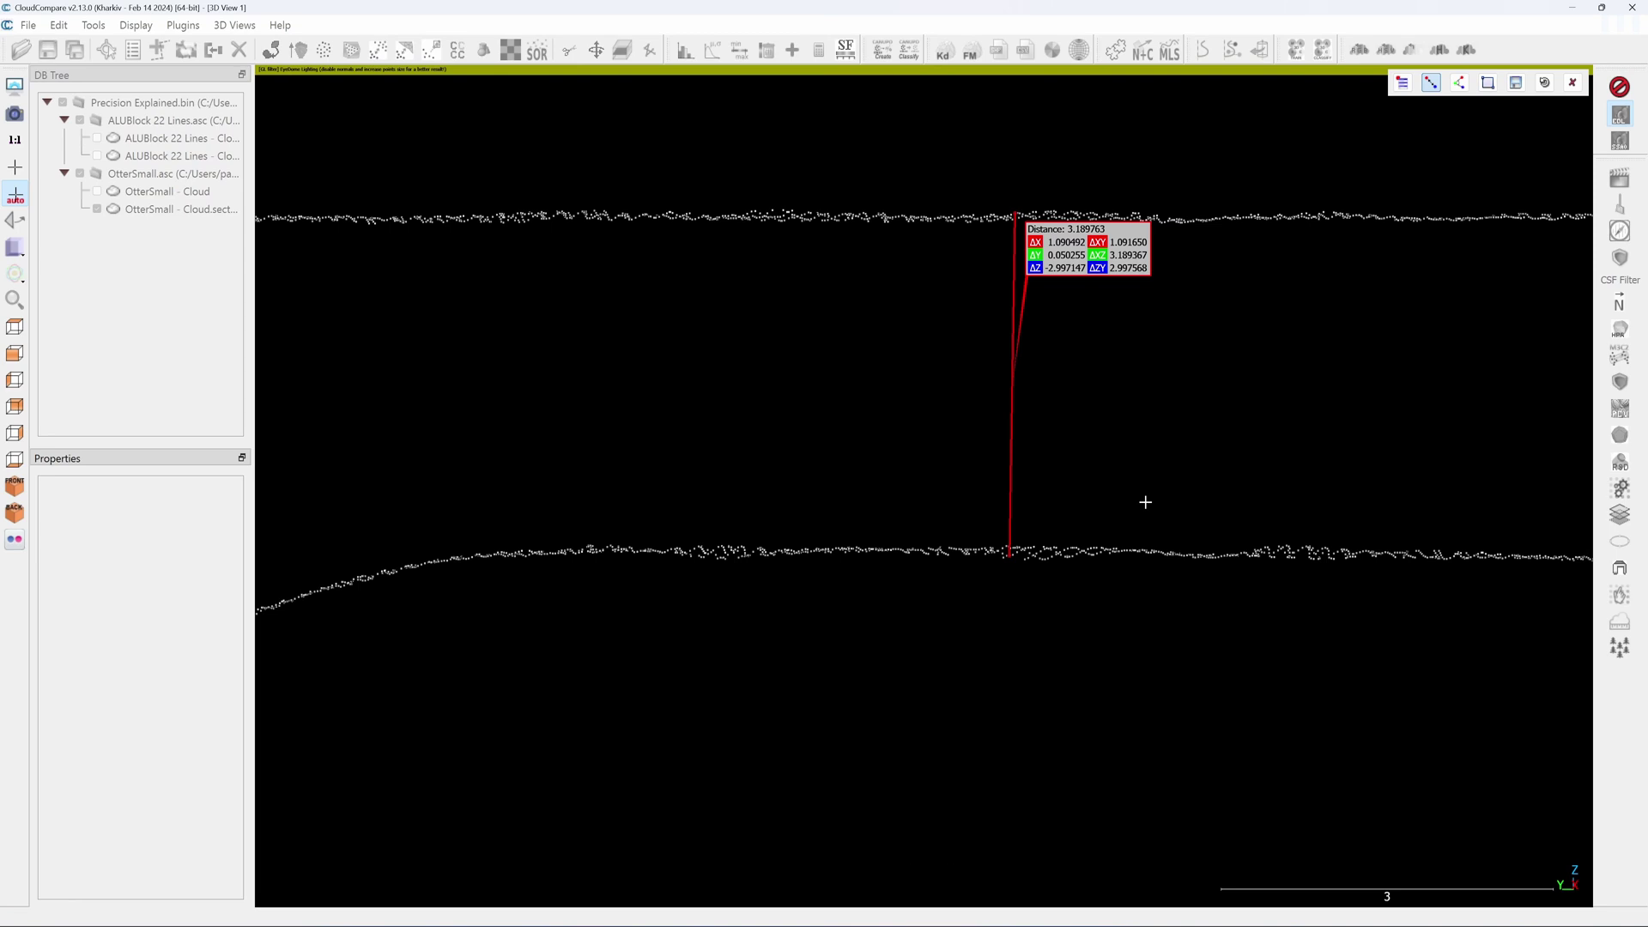
pyautogui.moveTo(1145, 502); pyautogui.dragTo(1125, 479)
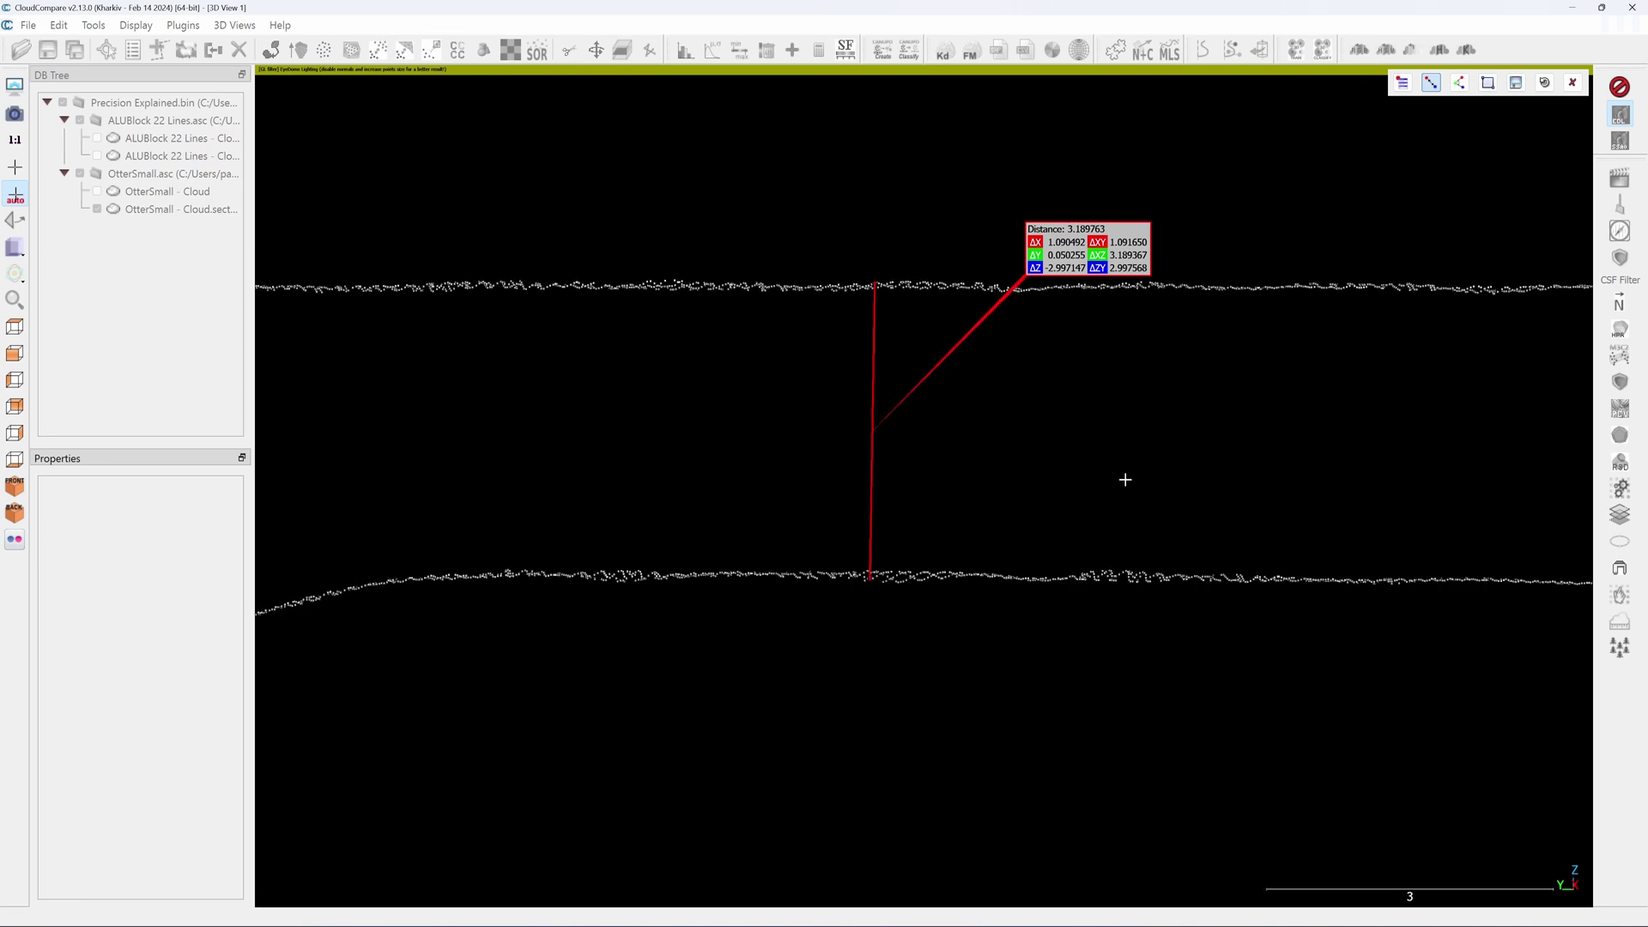